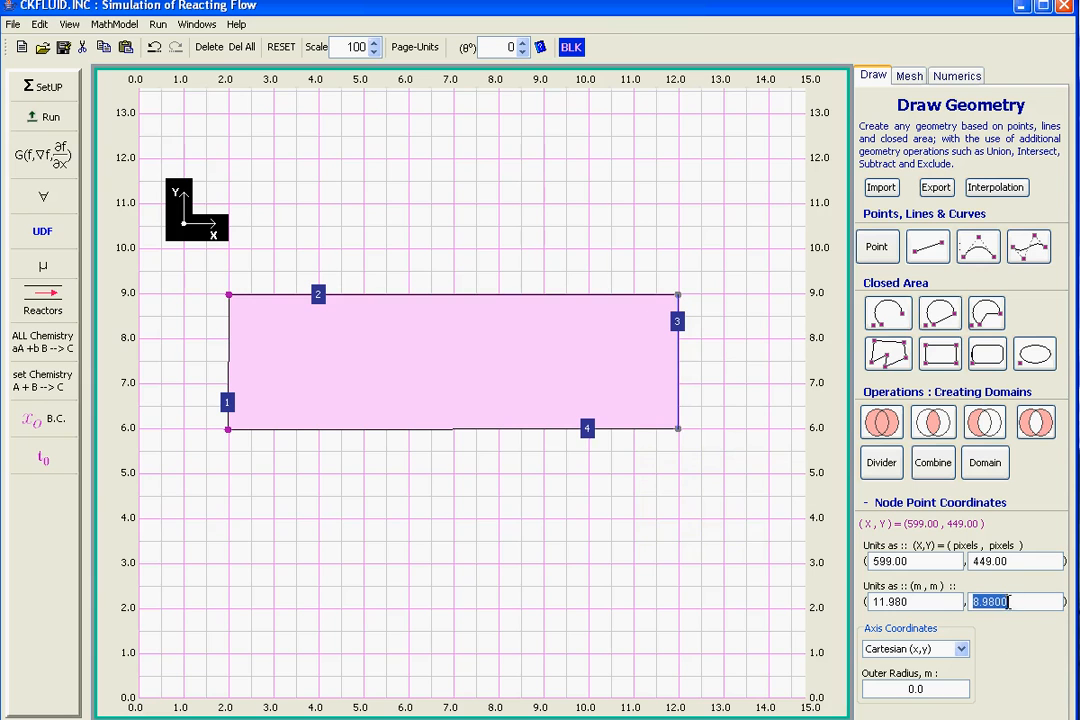
- Set the y-coordinate of the rectangle's upper-right and upper-left corner nodes to 9 m
text(9)
key(Return)
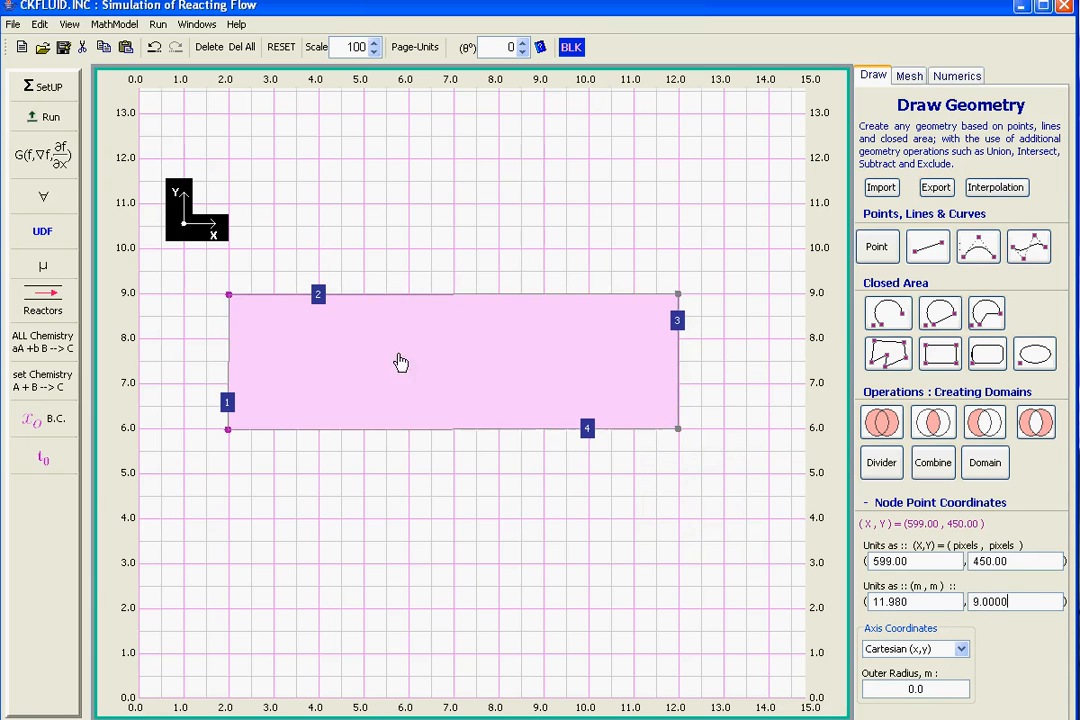
click(228, 296)
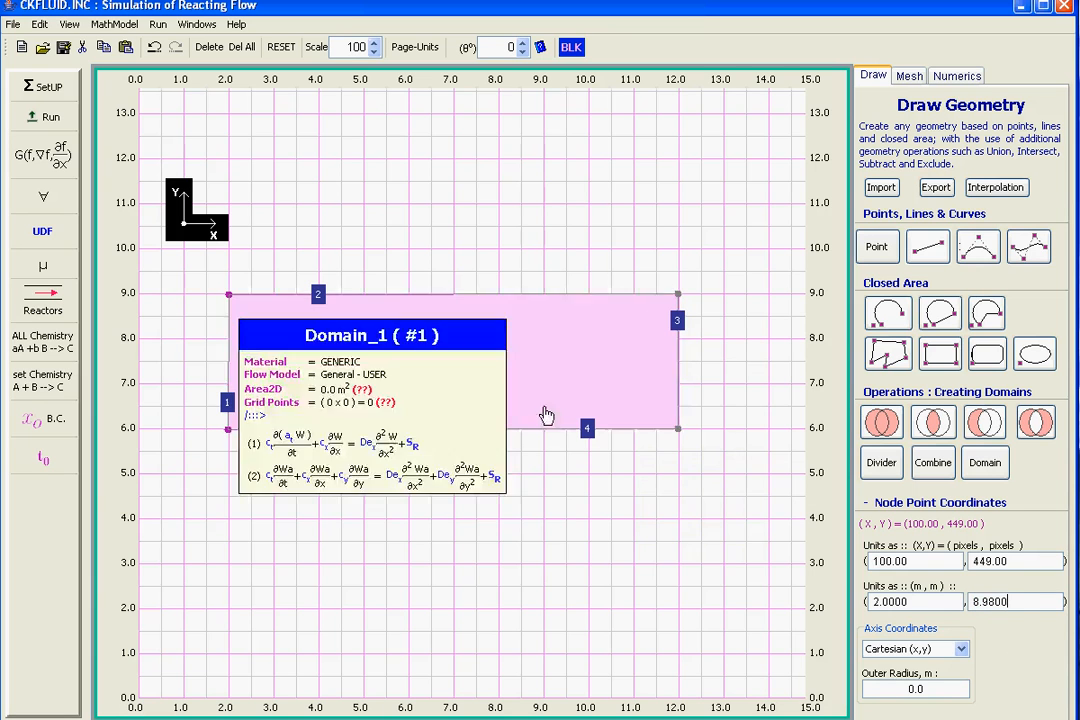
double_click(1014, 601)
text(9)
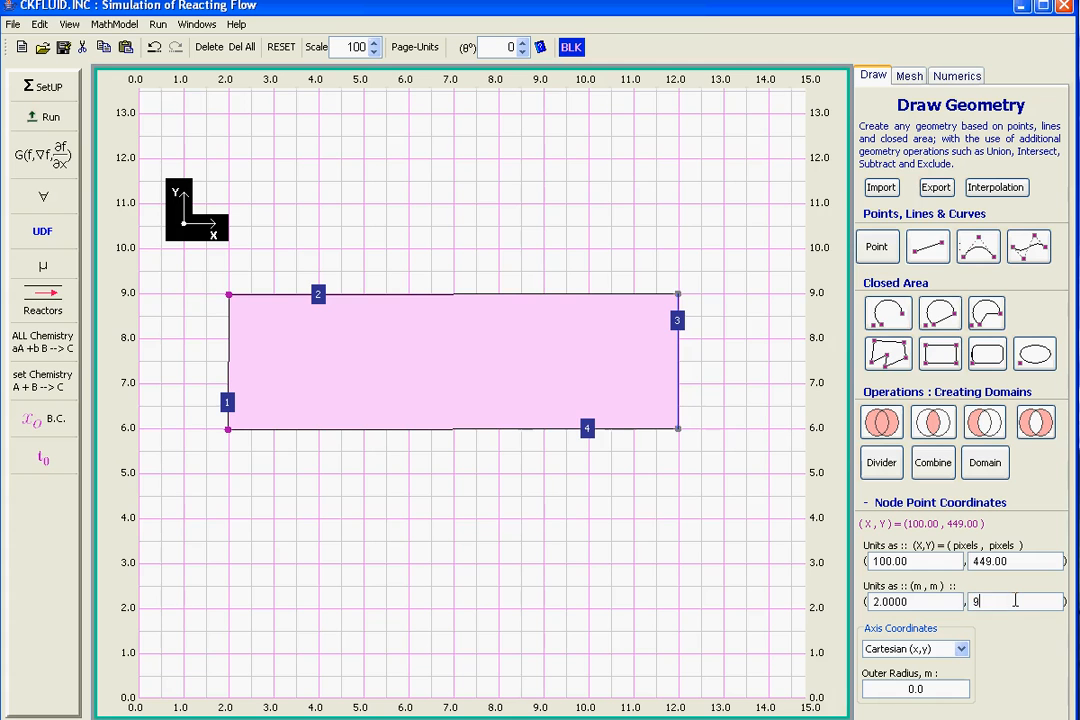
key(Return)
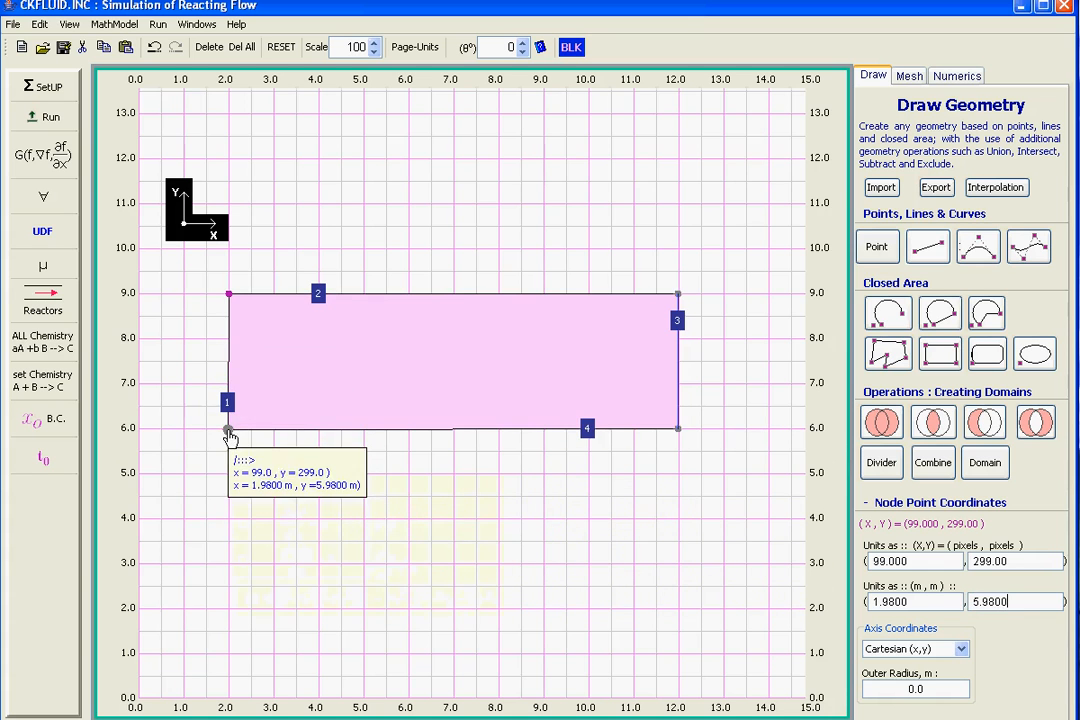
- Set the x-coordinate of the rectangle's lower-left corner node to 2 m
double_click(926, 598)
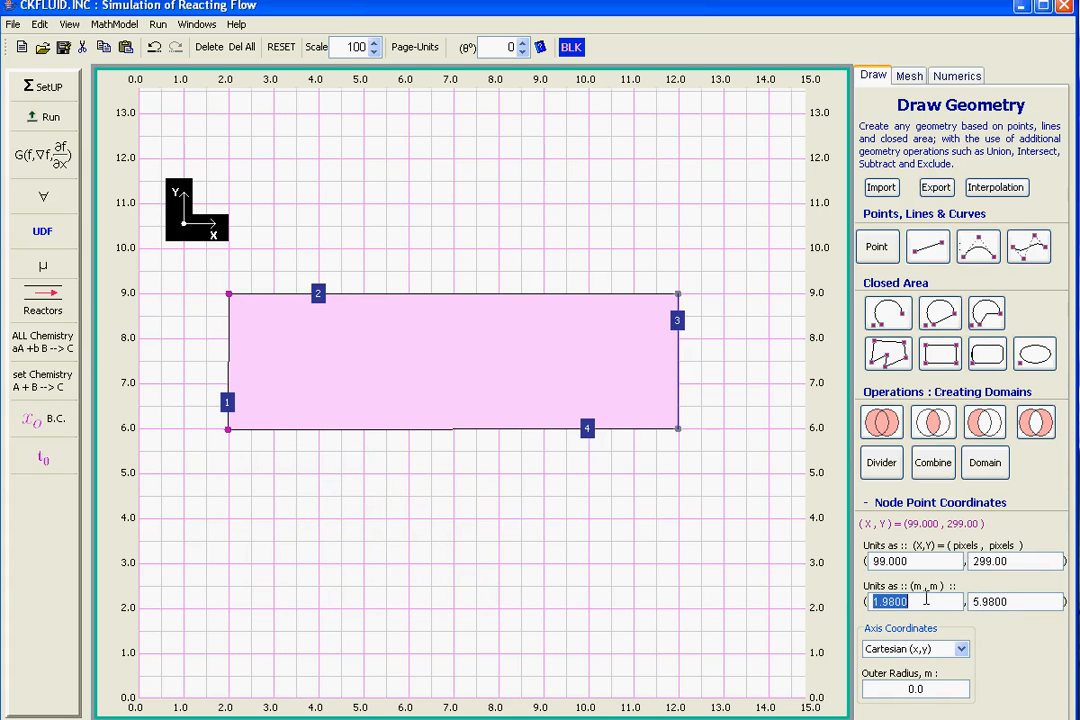
text(2)
key(Return)
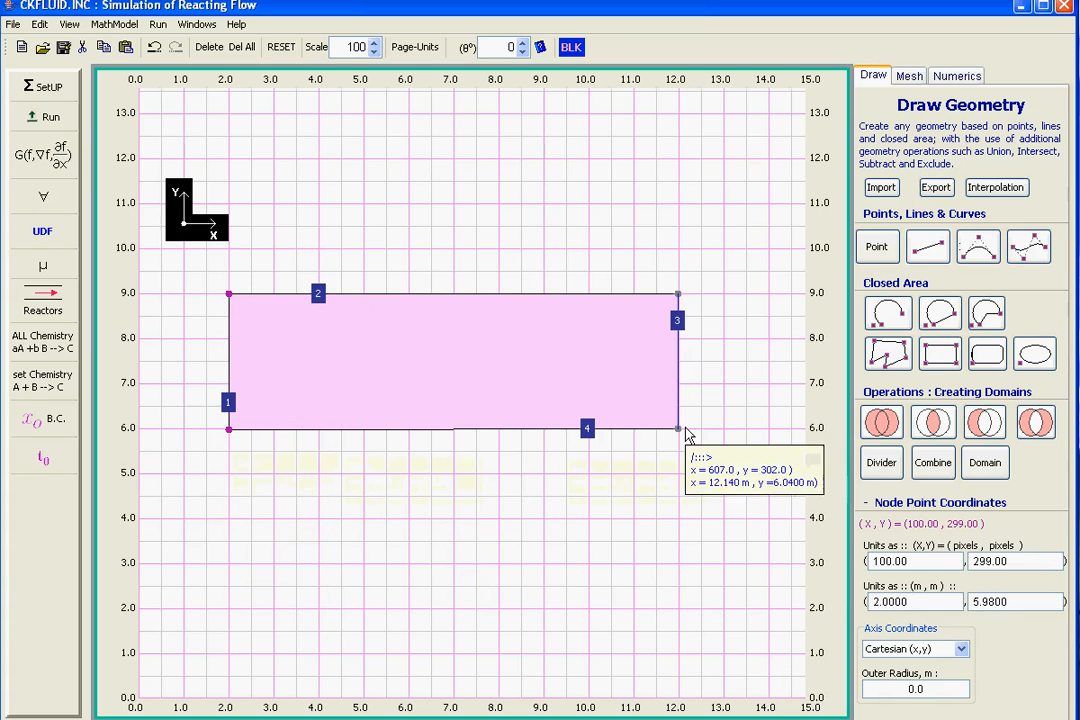
- Set the x-coordinate of the rectangle's lower-right and upper-right corner nodes to 12 m
mouse_move(676, 400)
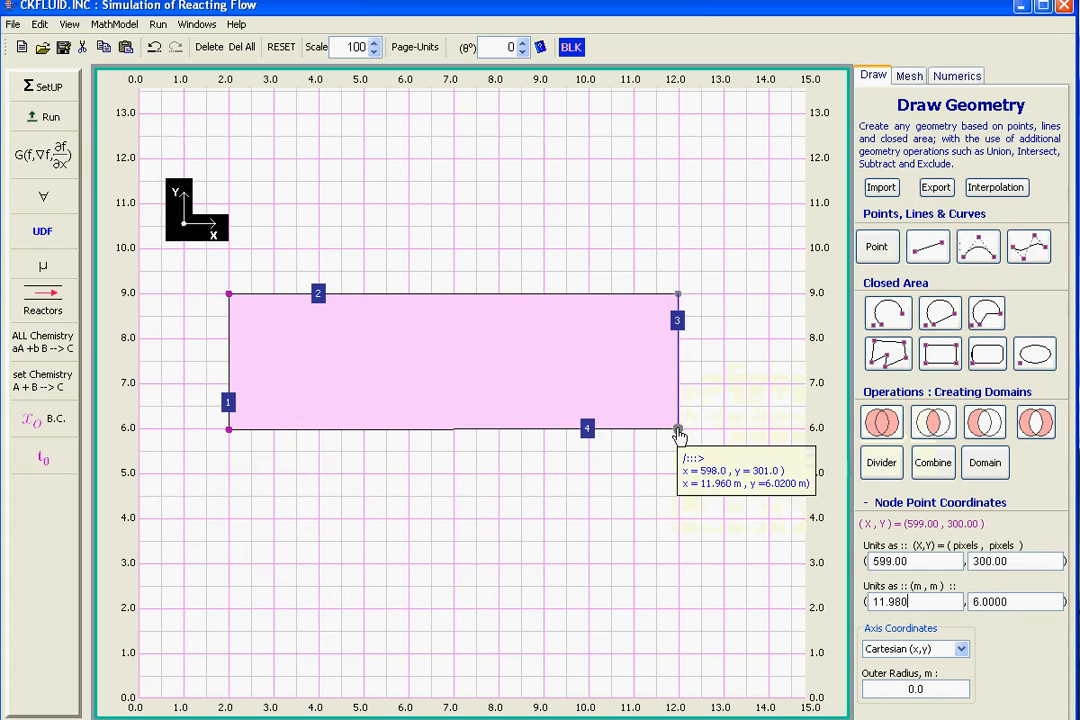
drag(924, 607, 866, 604)
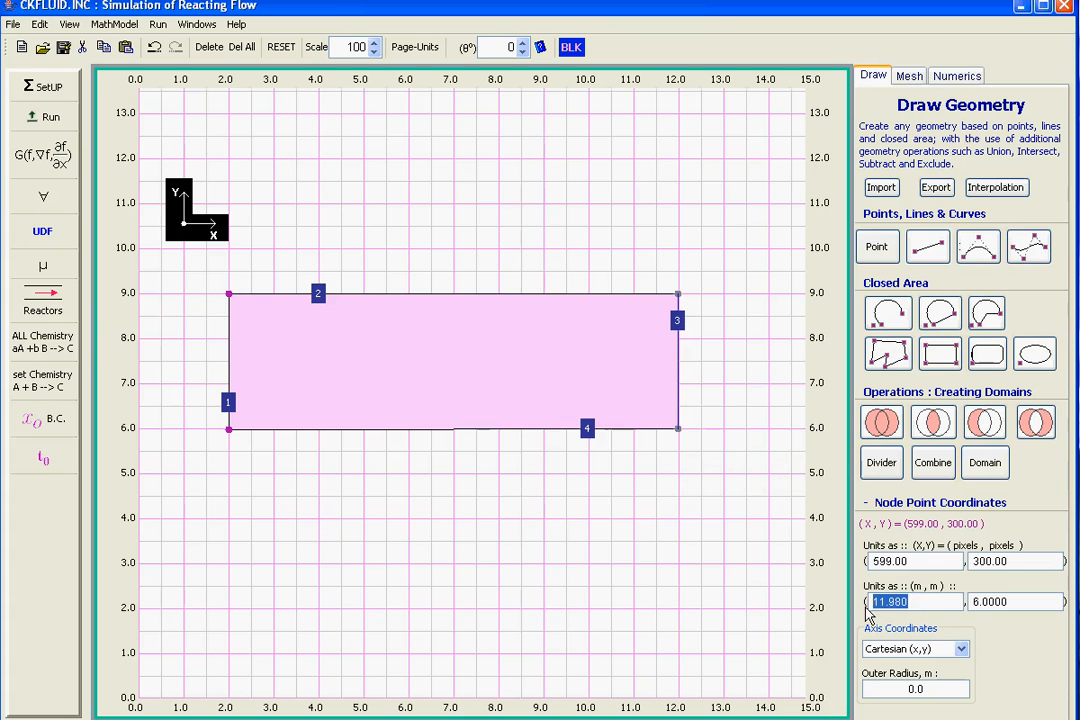
text(12.000)
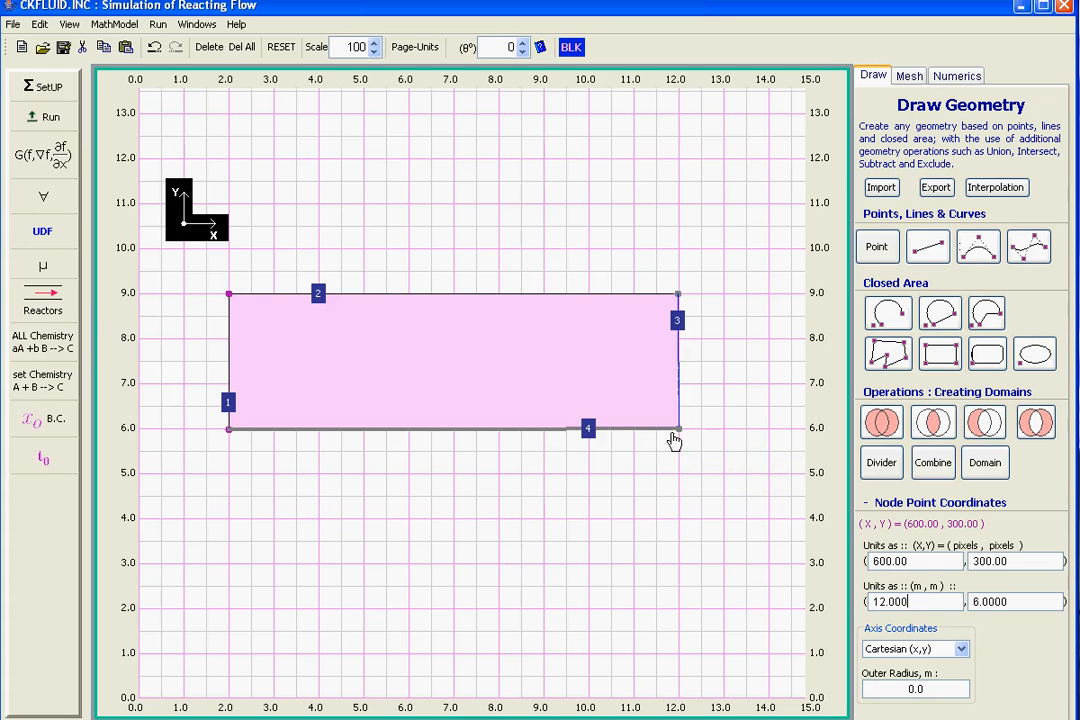
click(679, 298)
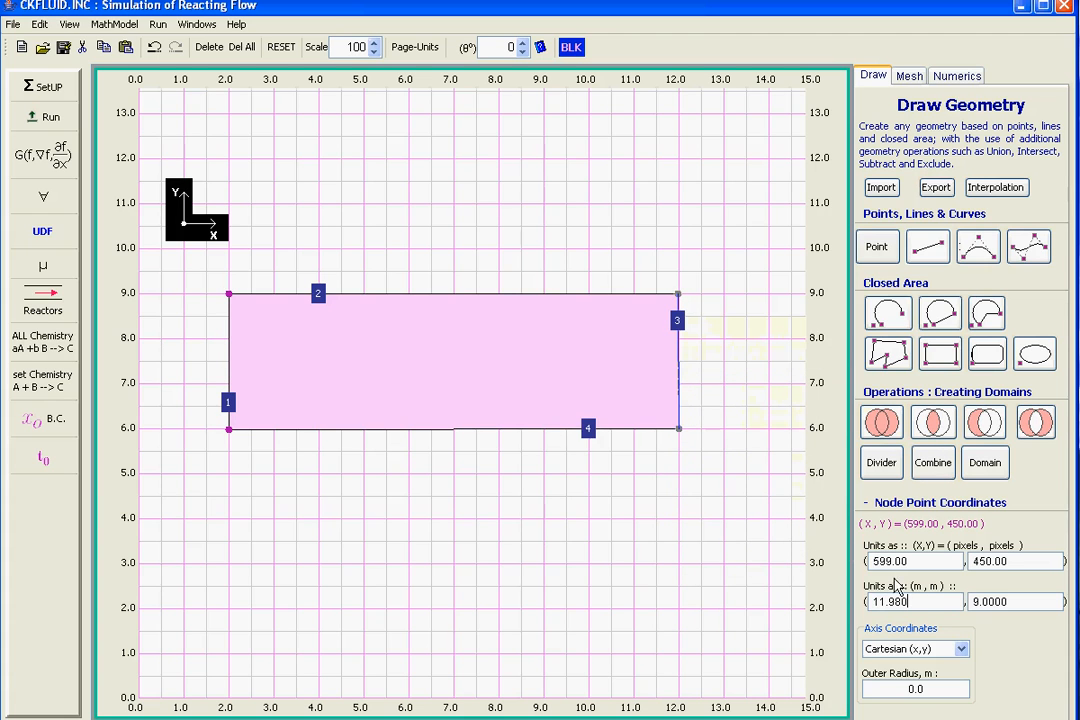
drag(906, 603, 873, 601)
text(12.000)
key(Return)
mouse_move(680, 299)
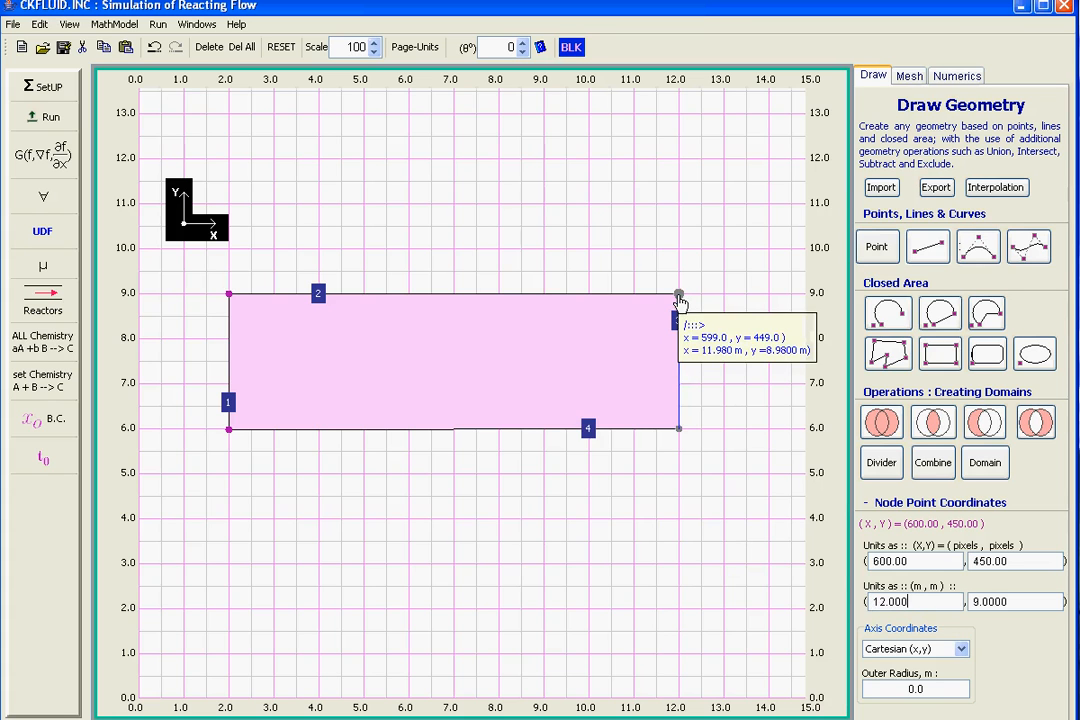
- Set the y-coordinate of the rectangle's lower-left corner node to 6 m and check the coordinates of the other corners
click(229, 298)
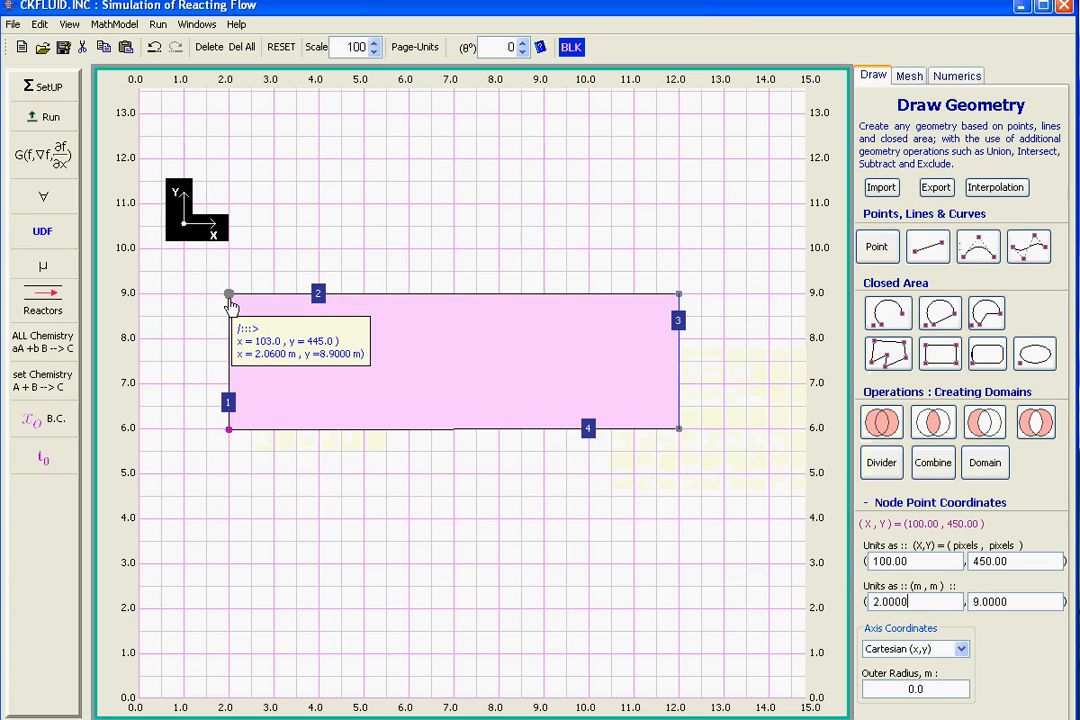
click(229, 430)
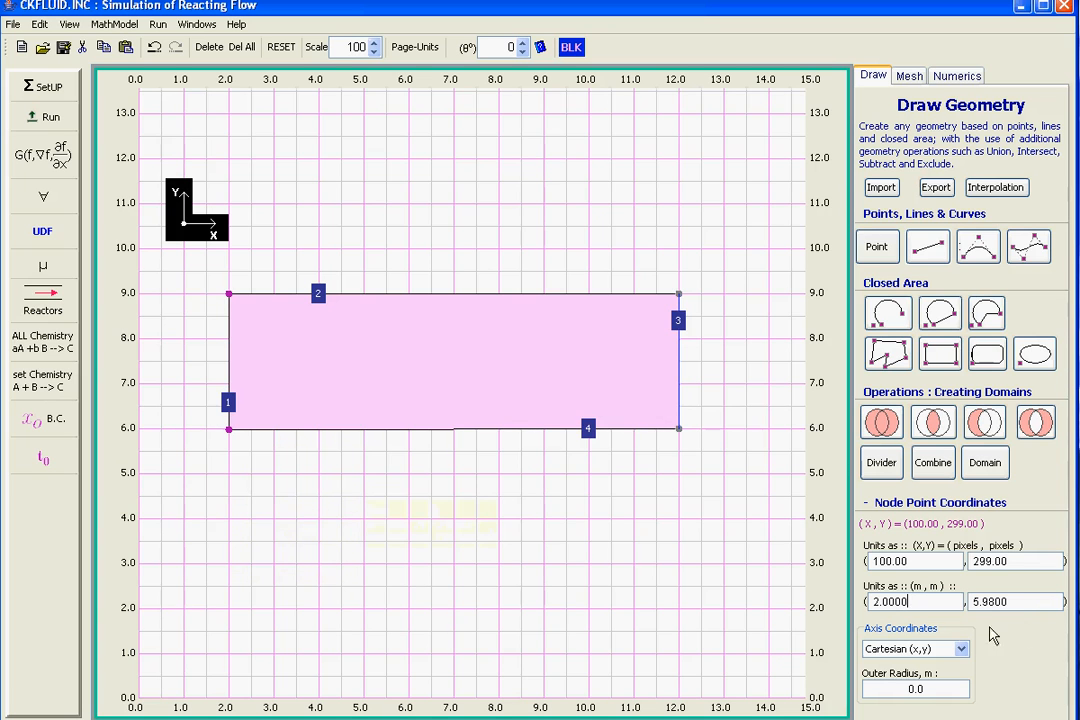
drag(1020, 603, 958, 601)
text(6)
key(Return)
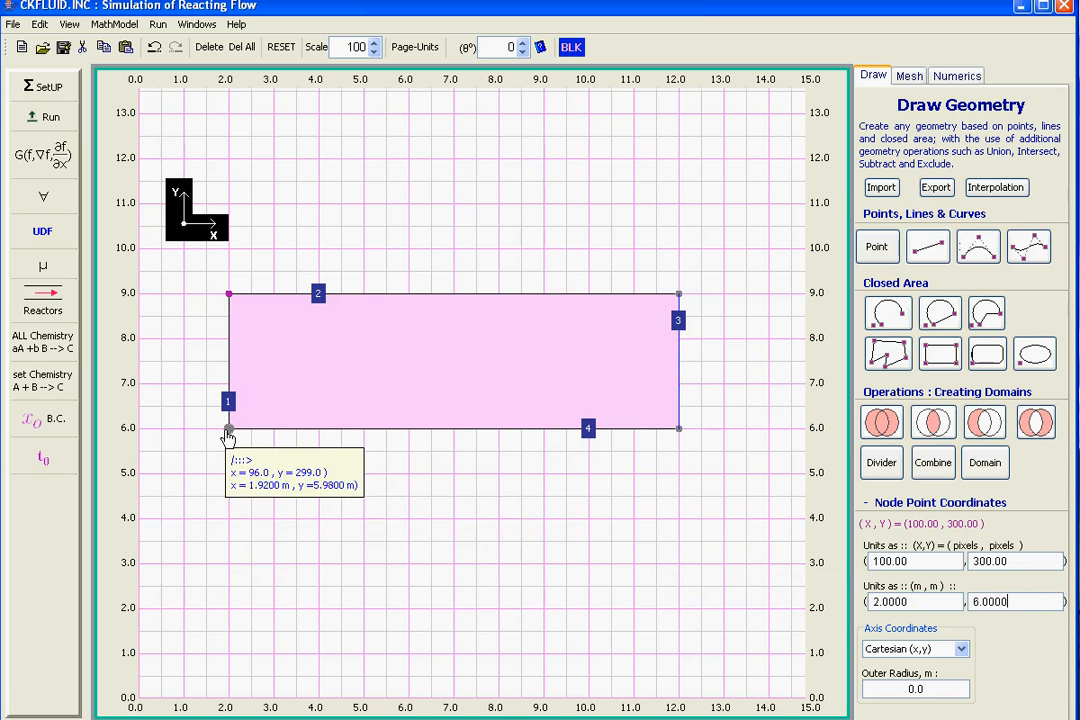
click(680, 432)
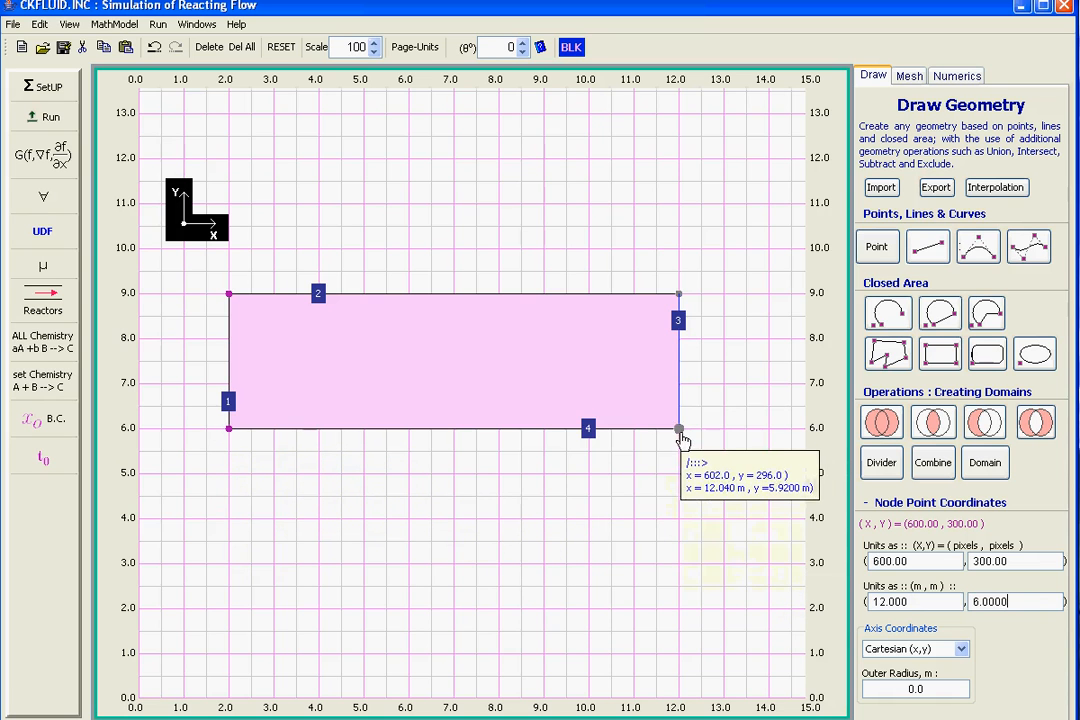
click(680, 296)
click(229, 295)
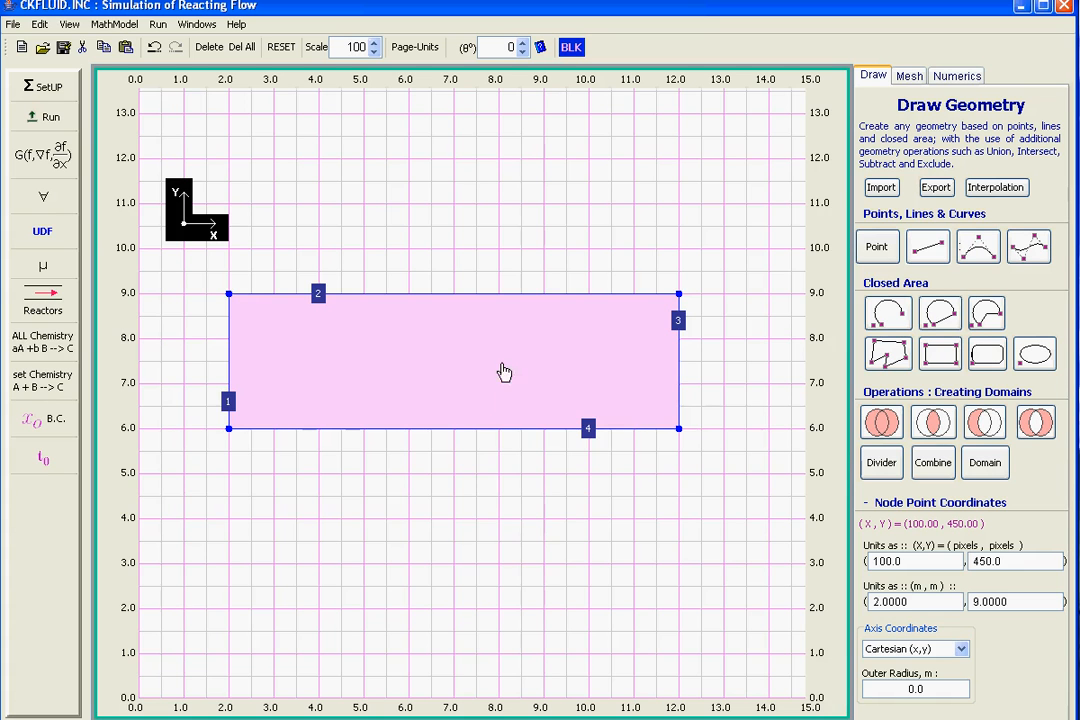
- Open the rectangle domain's math model equations and delete the second equation, Wa
double_click(298, 359)
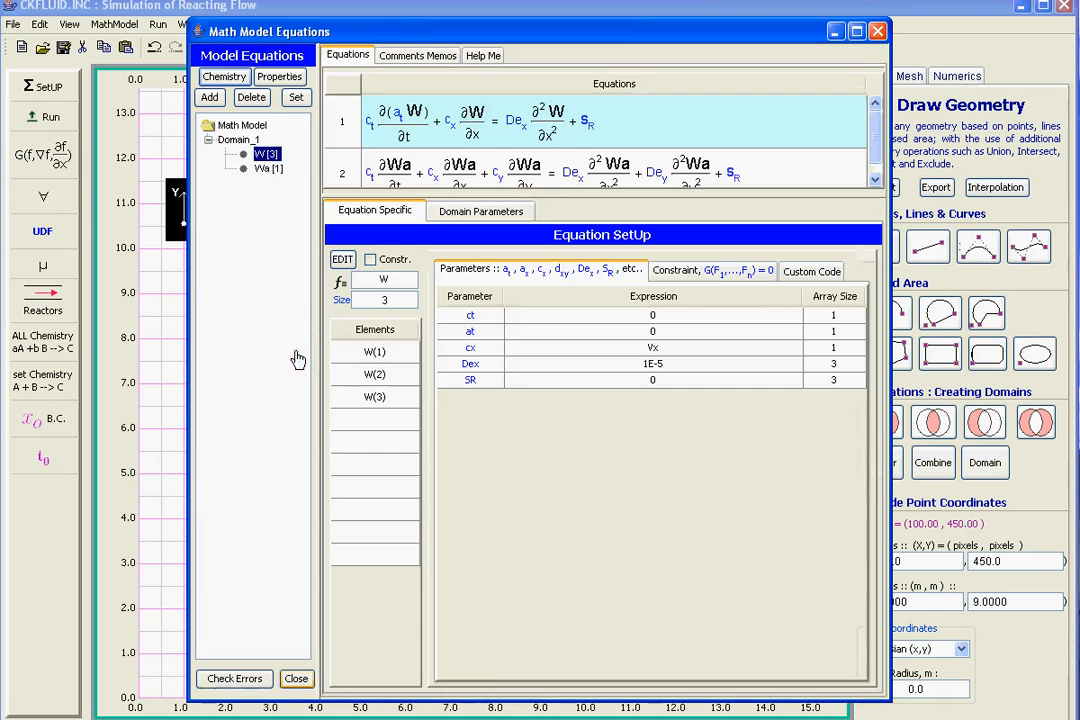
click(553, 180)
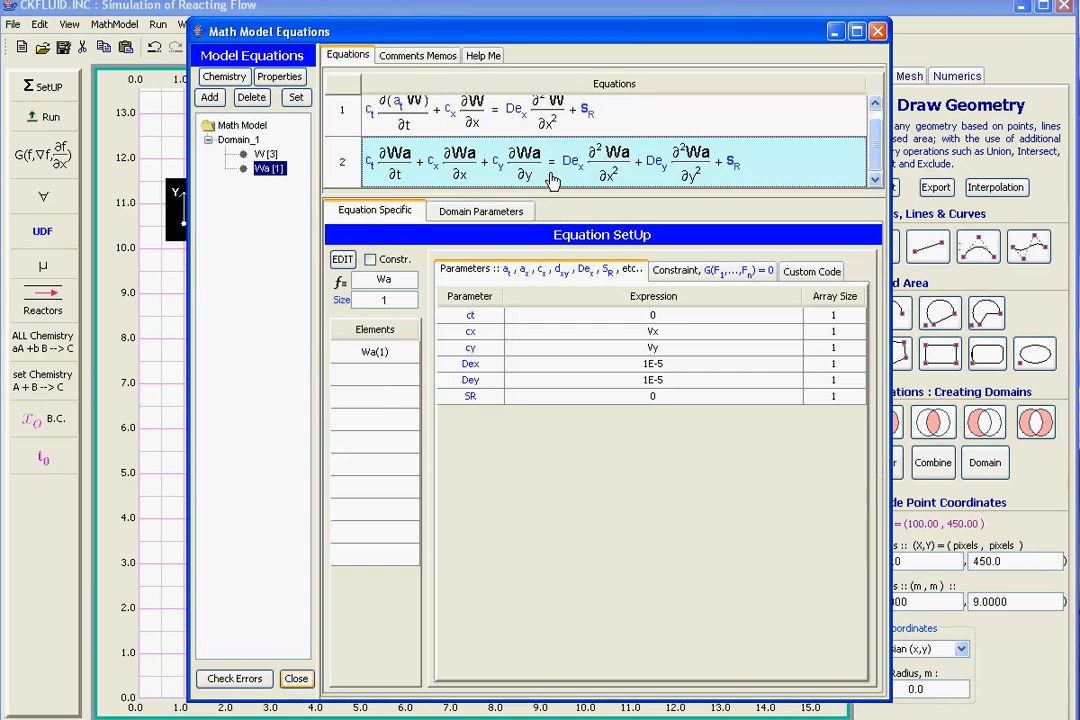
key(Delete)
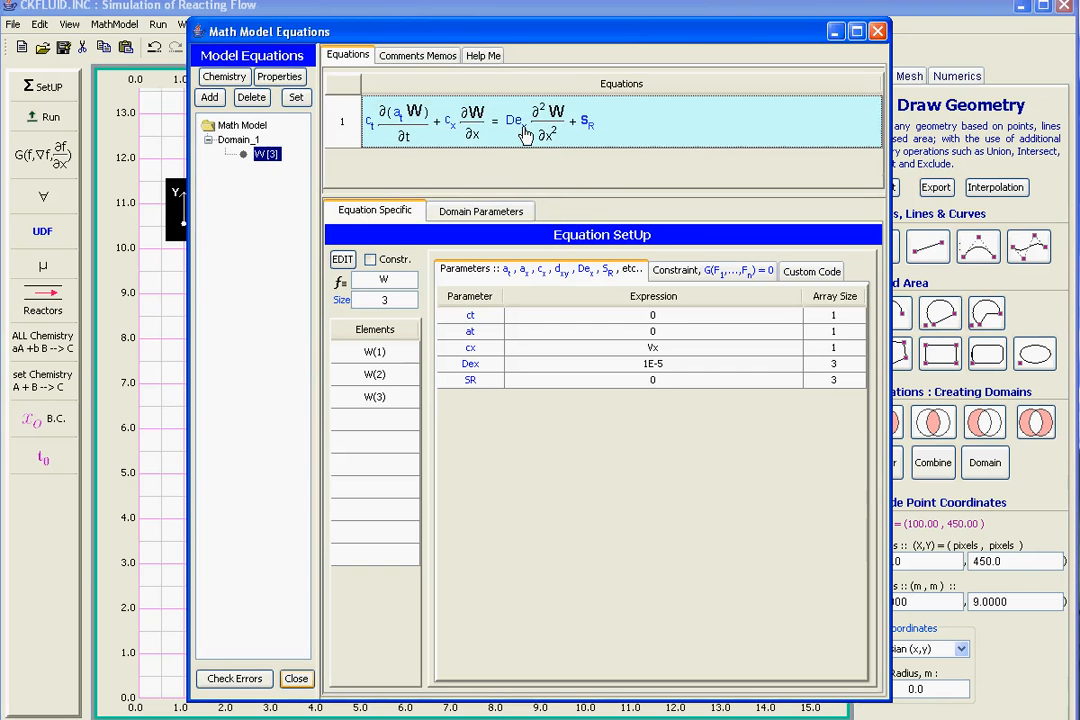
- Replace the W equation with the sample equation containing ct, cx, cy, Dex and Dey derivative terms plus SR
double_click(525, 135)
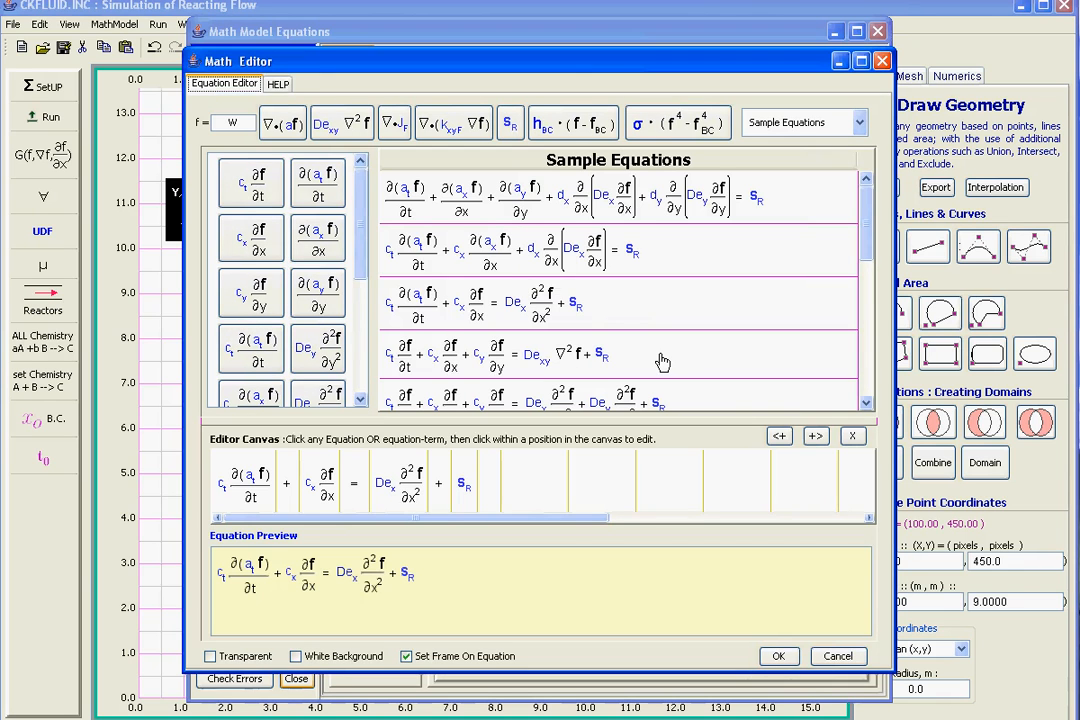
scroll(662, 362, down, 1)
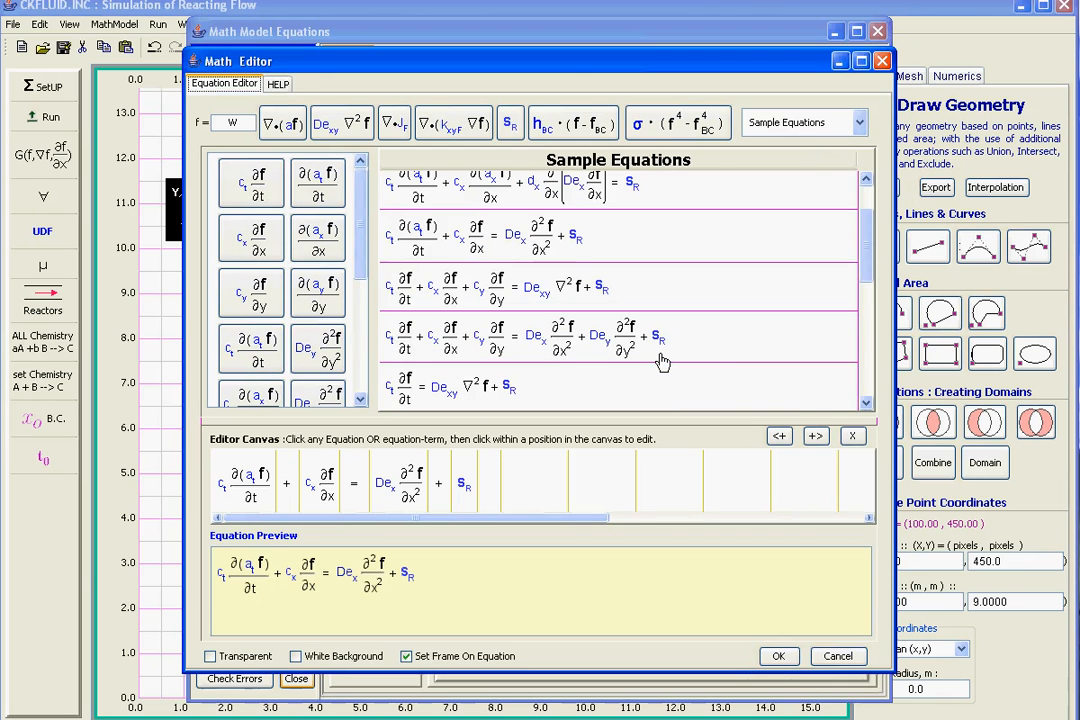
double_click(595, 352)
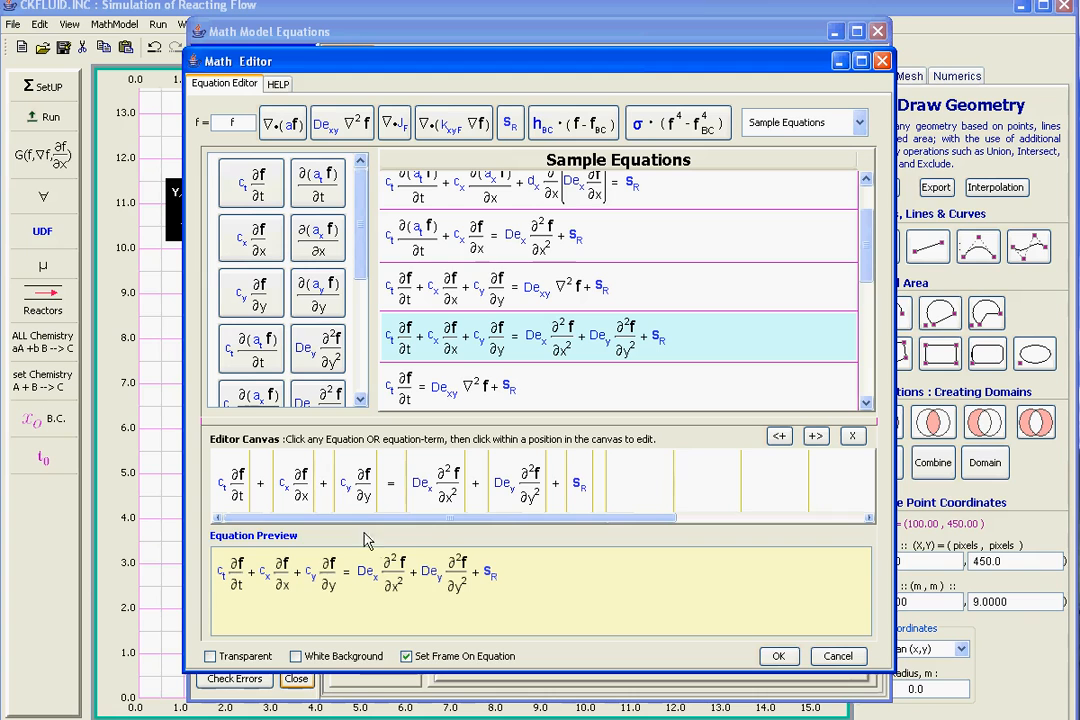
- Remove the cy ∂f/∂y and ct ∂f/∂t terms with their plus signs from the equation and accept it
click(357, 503)
key(Delete)
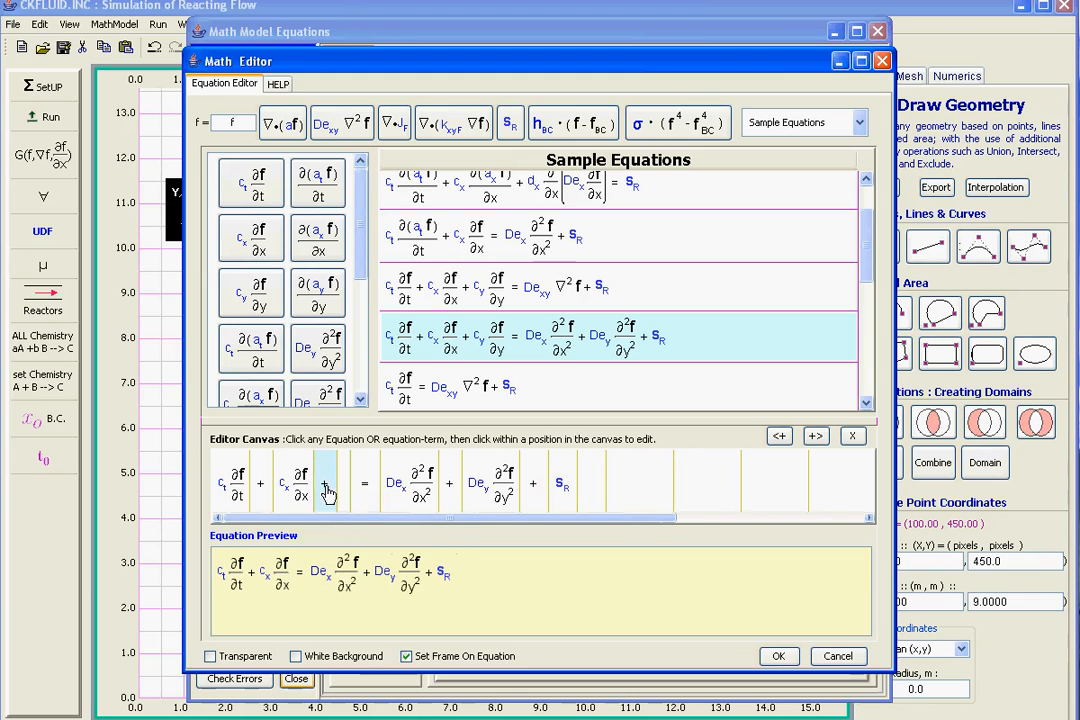
key(Delete)
click(222, 490)
key(Delete)
key(Delete)
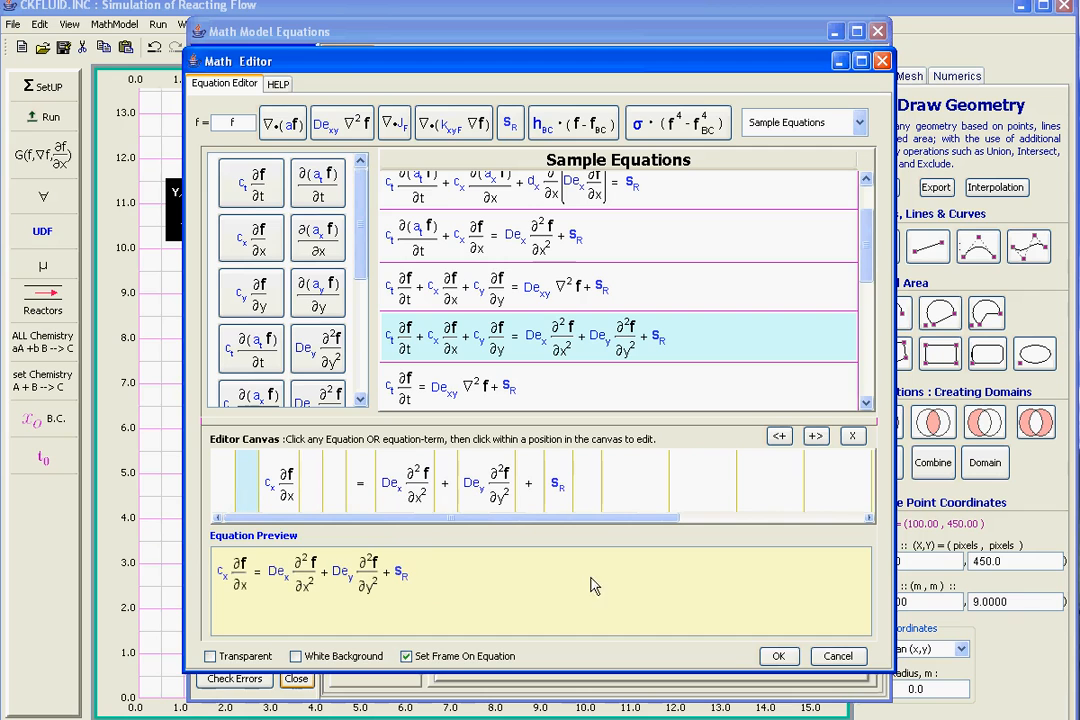
click(778, 655)
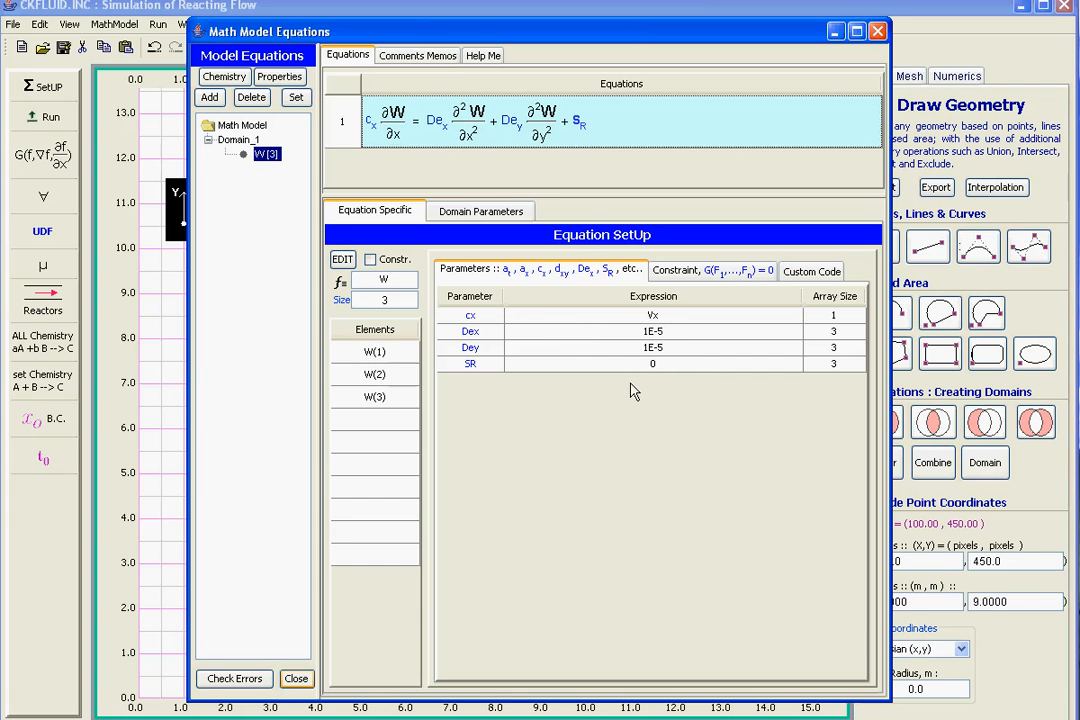
- Set the array size of the variable W to 1
click(403, 301)
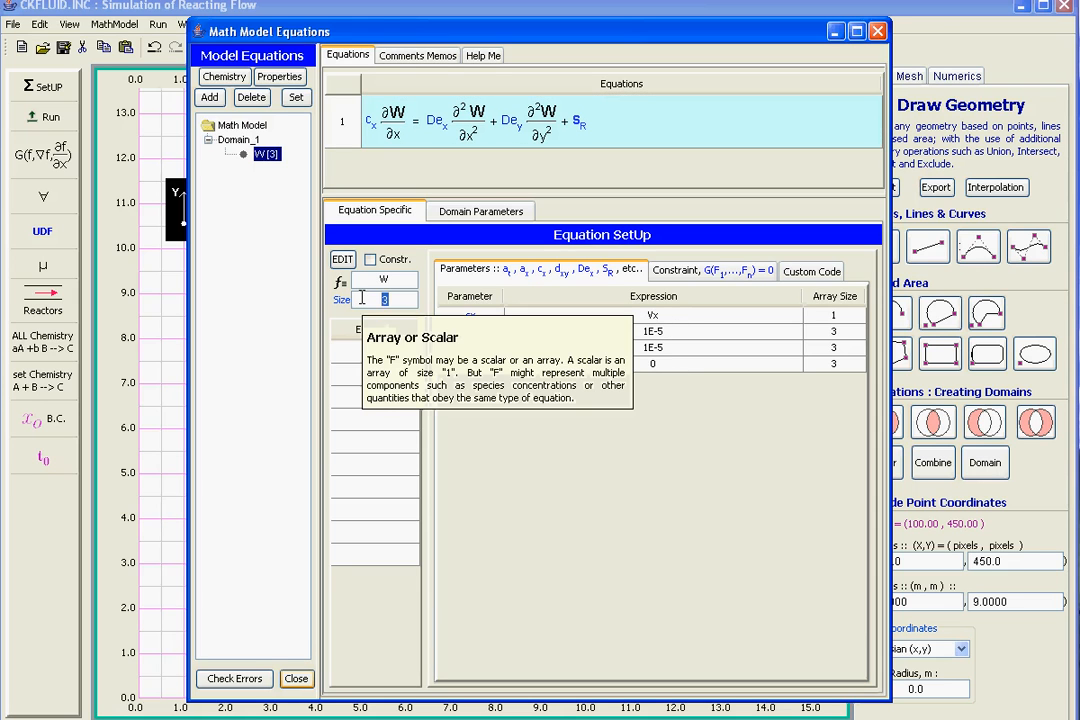
text(1)
key(Return)
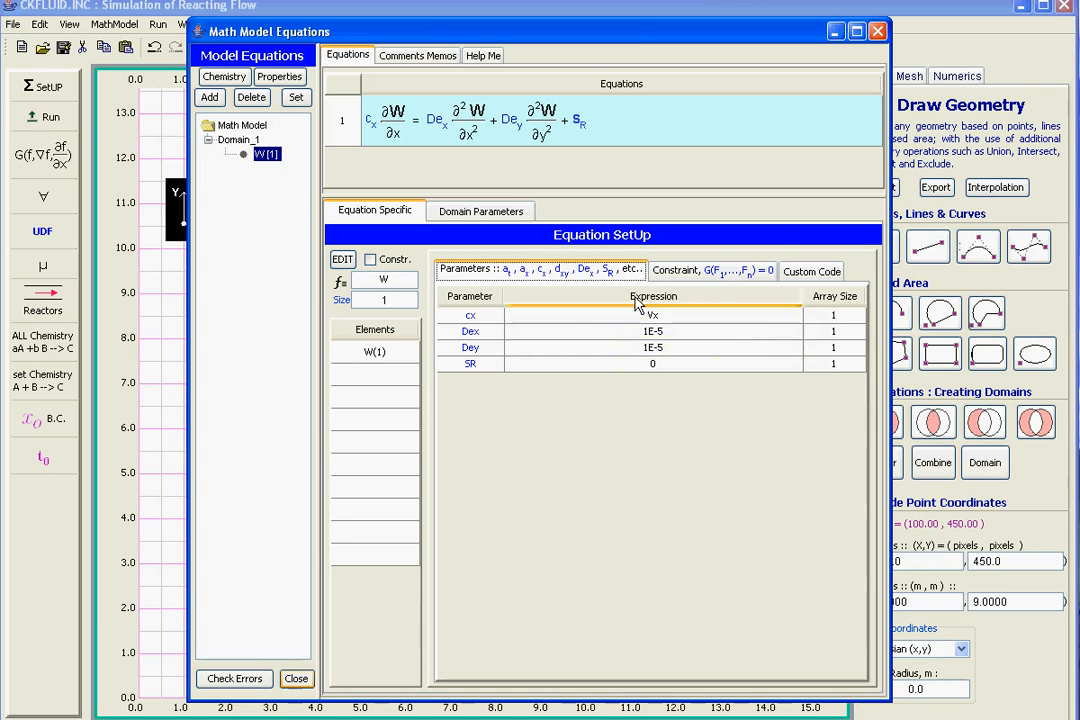
- Define the domain parameter Vx with the expression 1
click(507, 218)
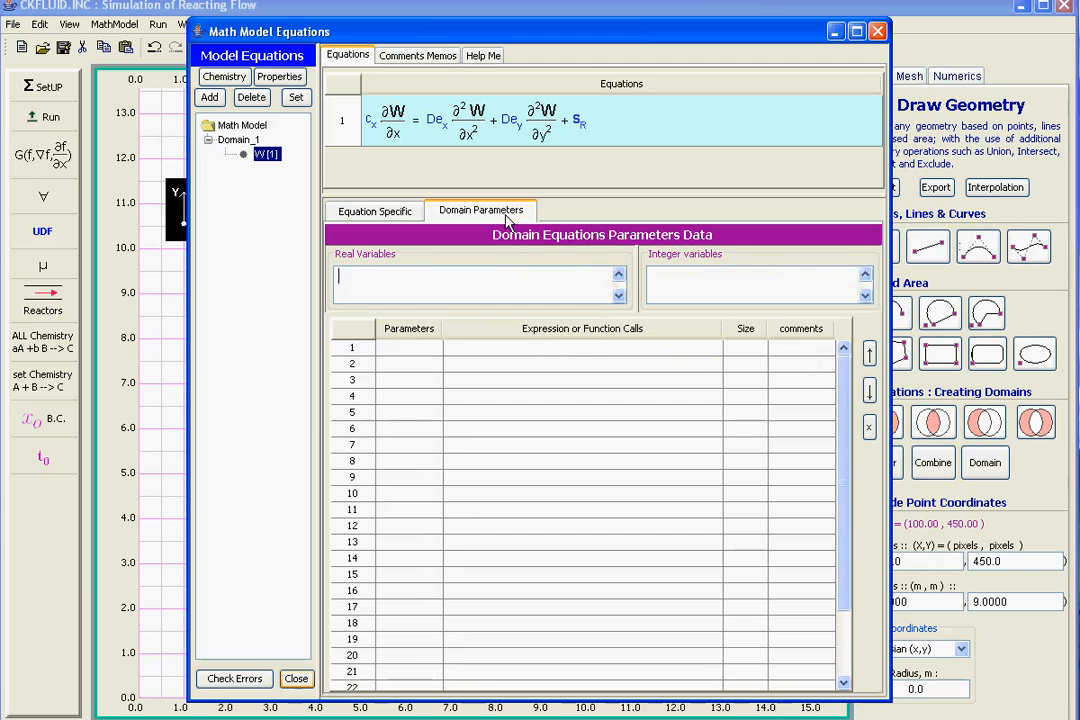
click(422, 352)
click(492, 361)
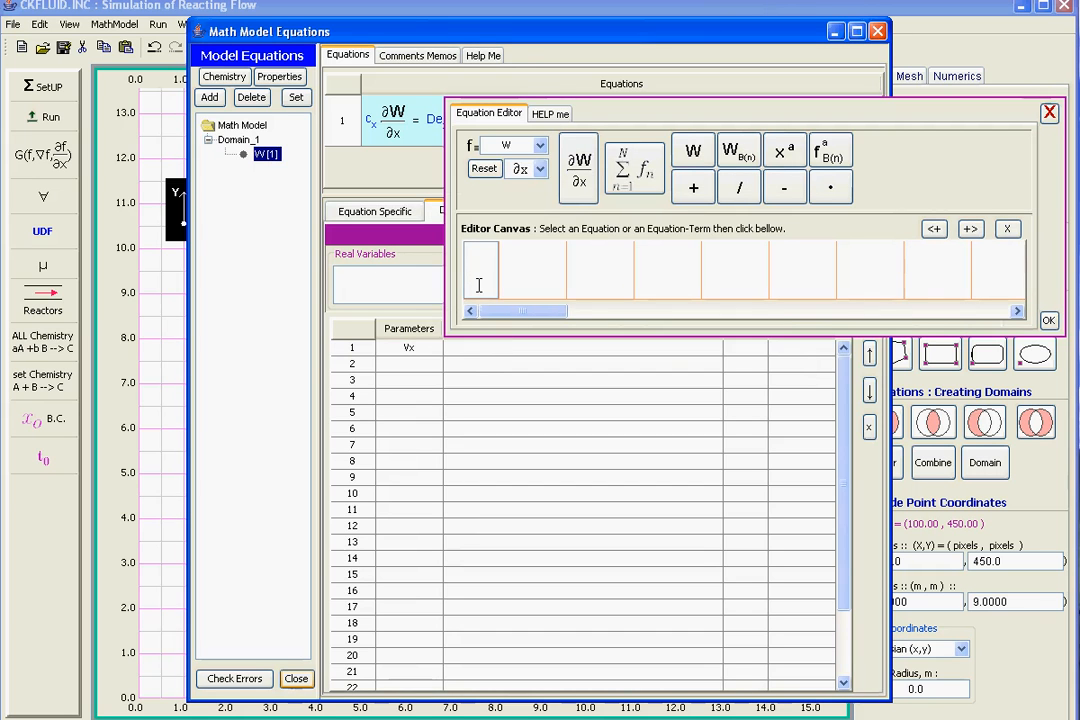
click(481, 292)
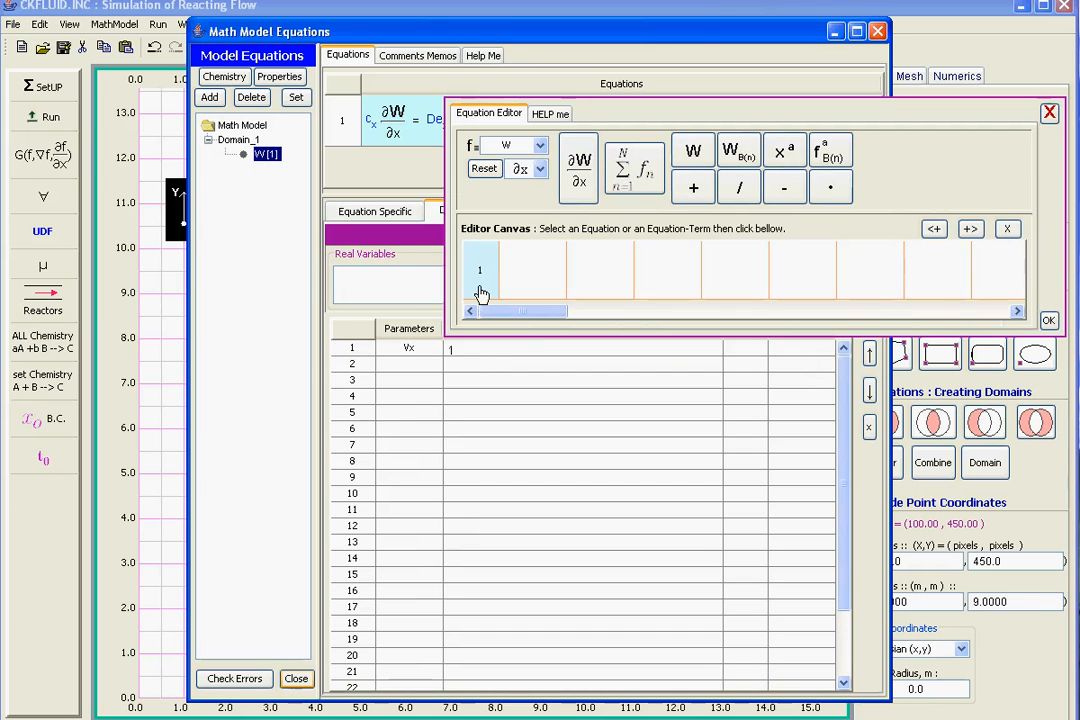
click(1048, 320)
- Replace the expression of the equation parameter SR with k · W^p
click(375, 212)
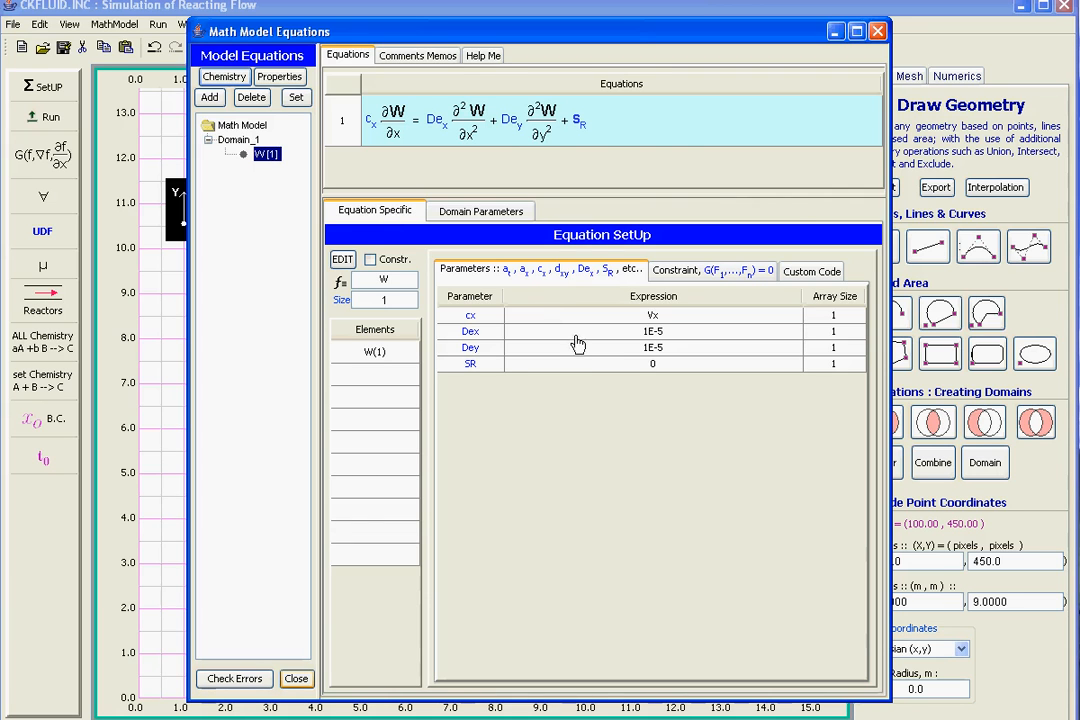
double_click(593, 366)
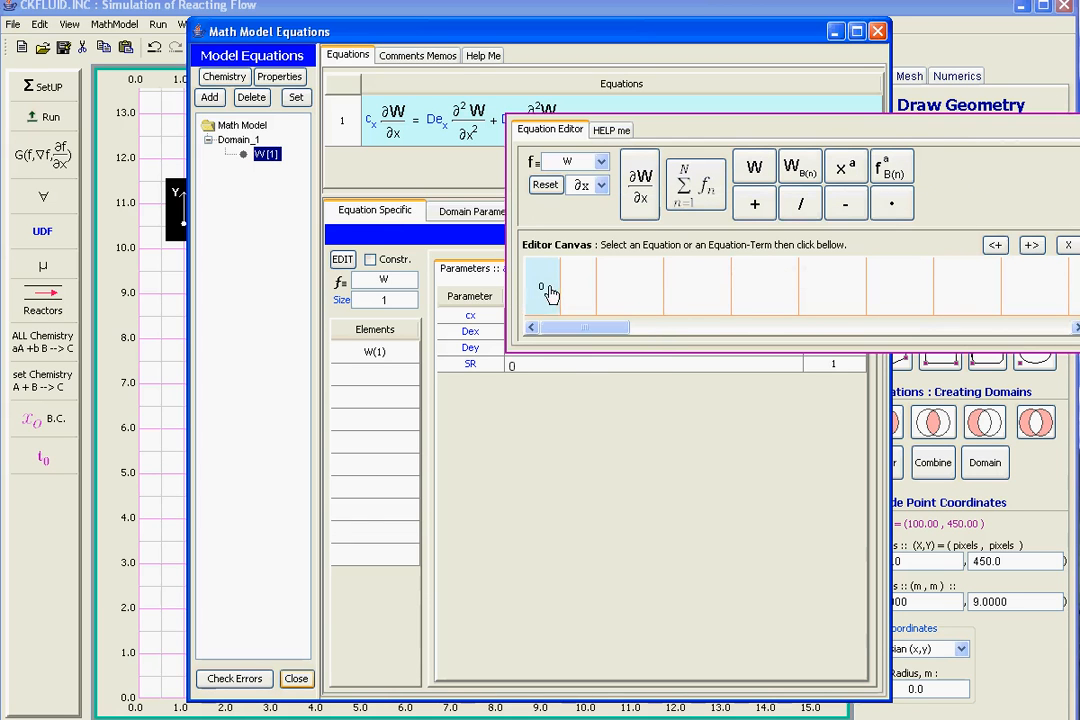
right_click(551, 292)
click(574, 349)
text(k)
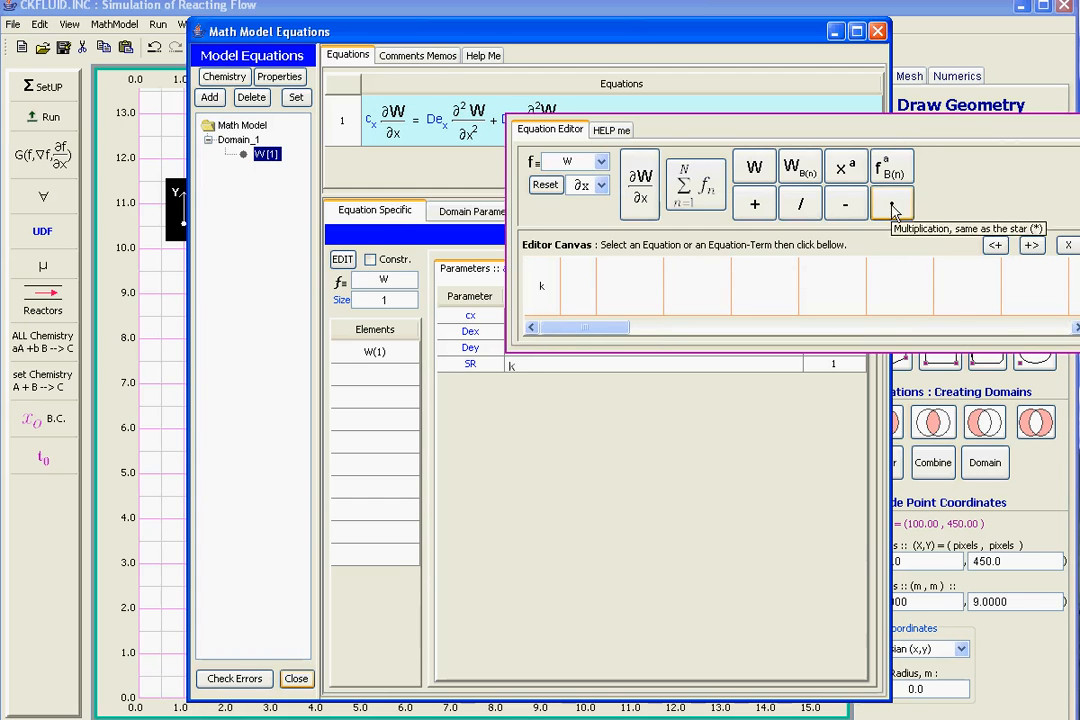
drag(891, 203, 597, 289)
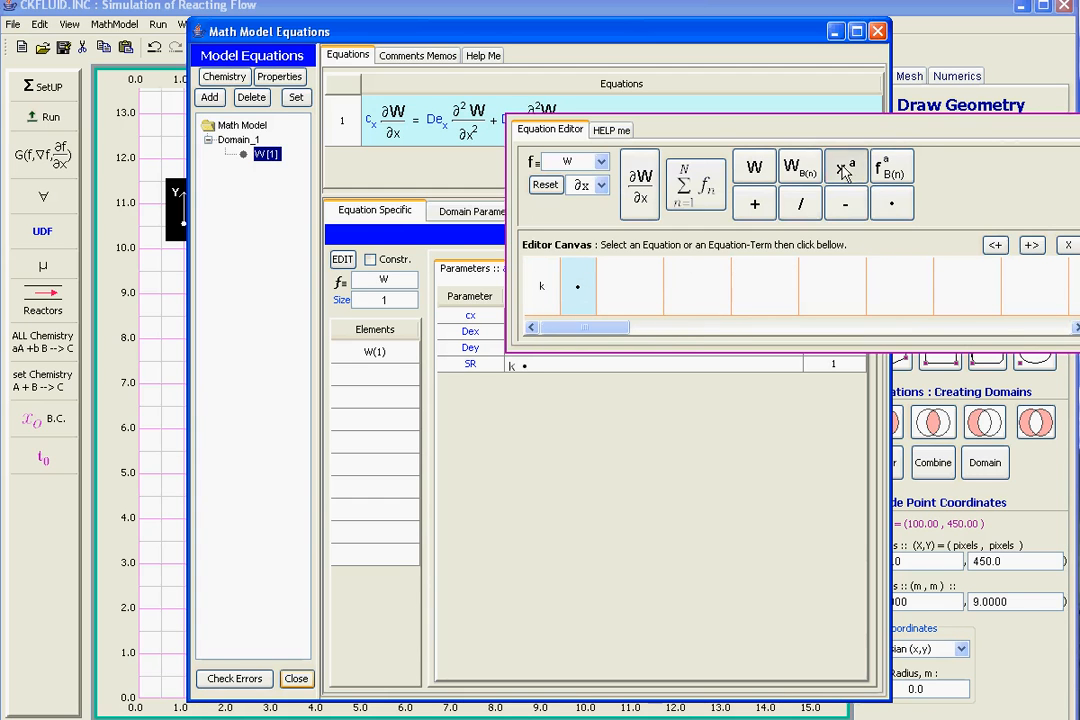
drag(754, 166, 622, 275)
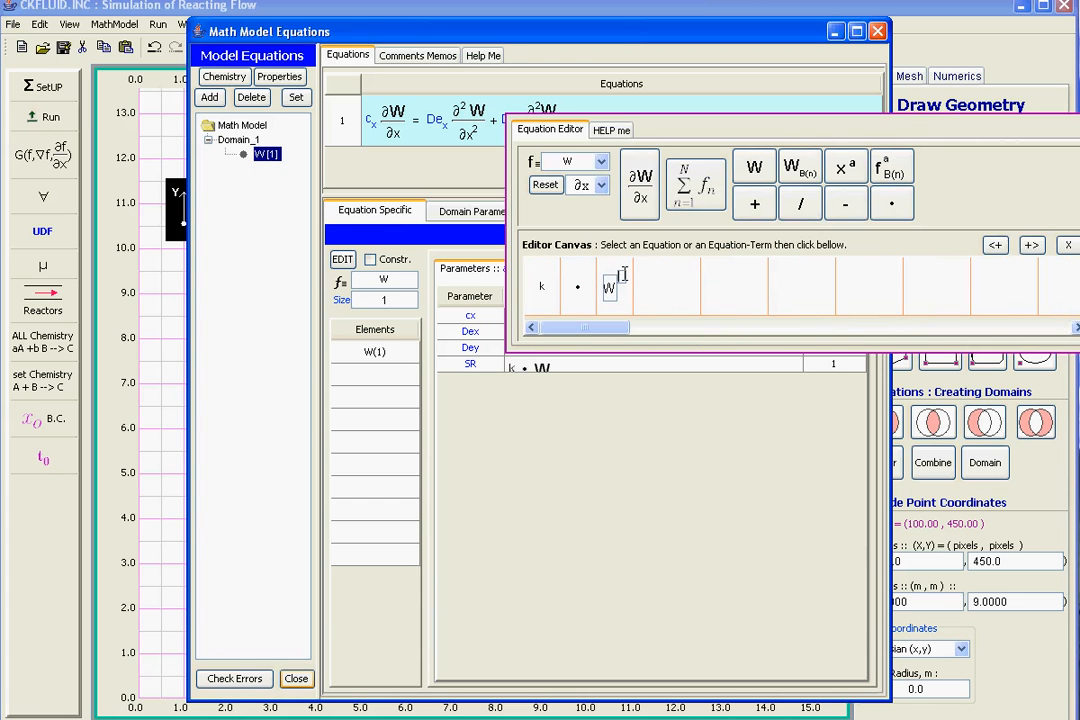
text(p)
key(Return)
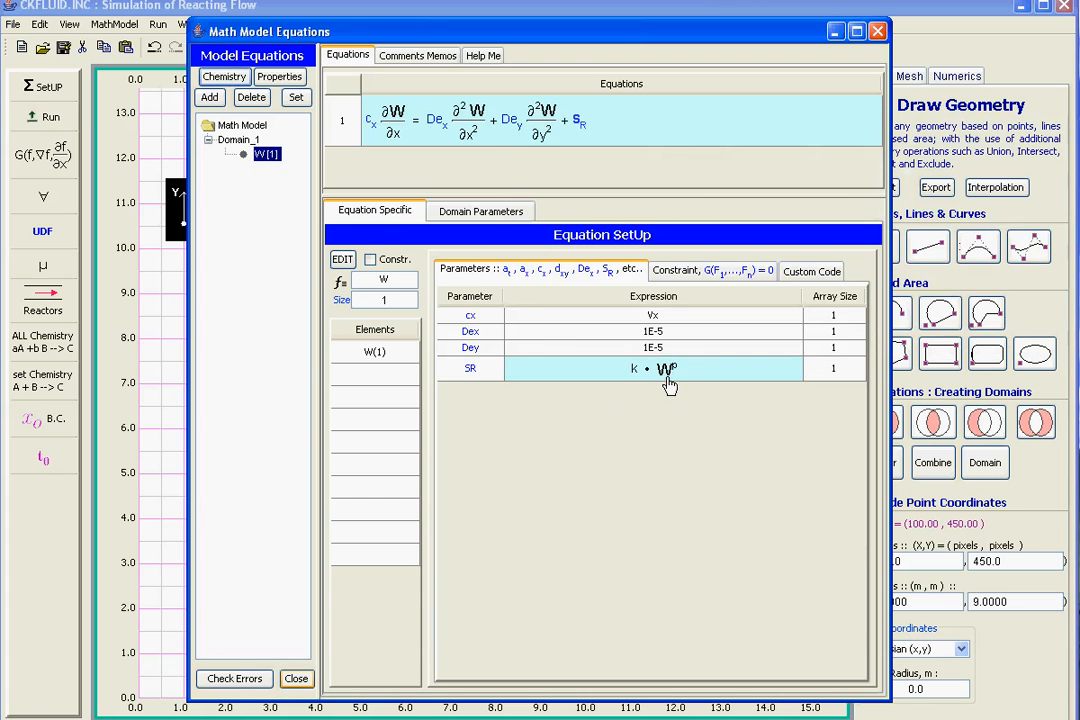
- Set the expressions of the equation parameters Dex and Dey to 1 each
click(648, 333)
right_click(540, 251)
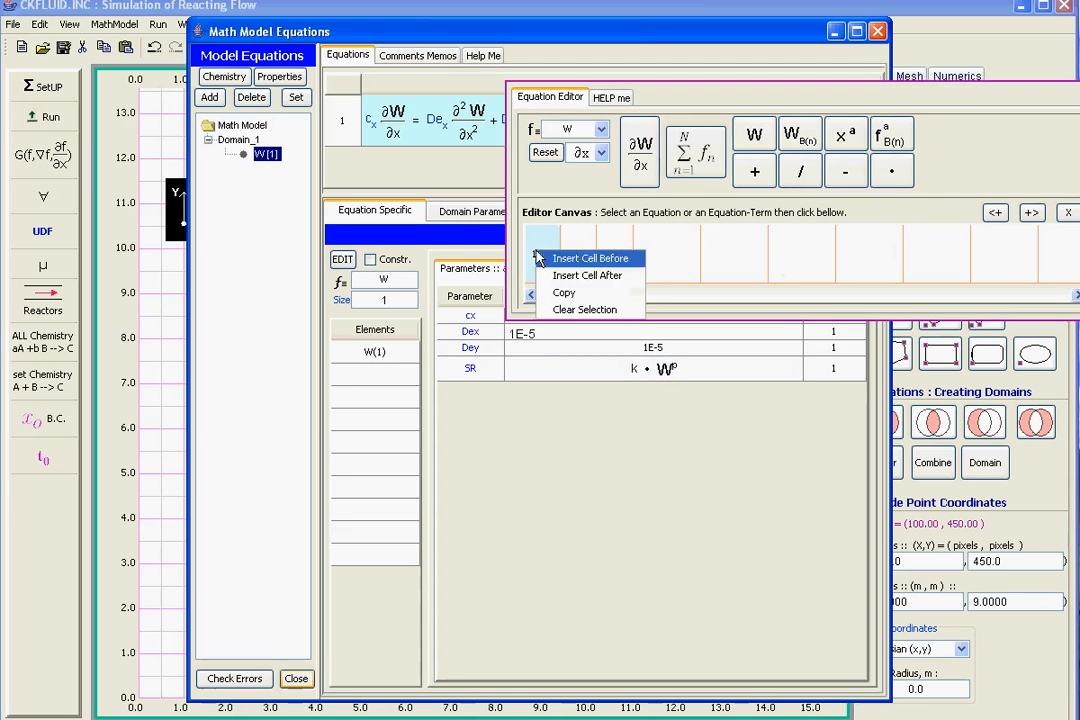
click(565, 310)
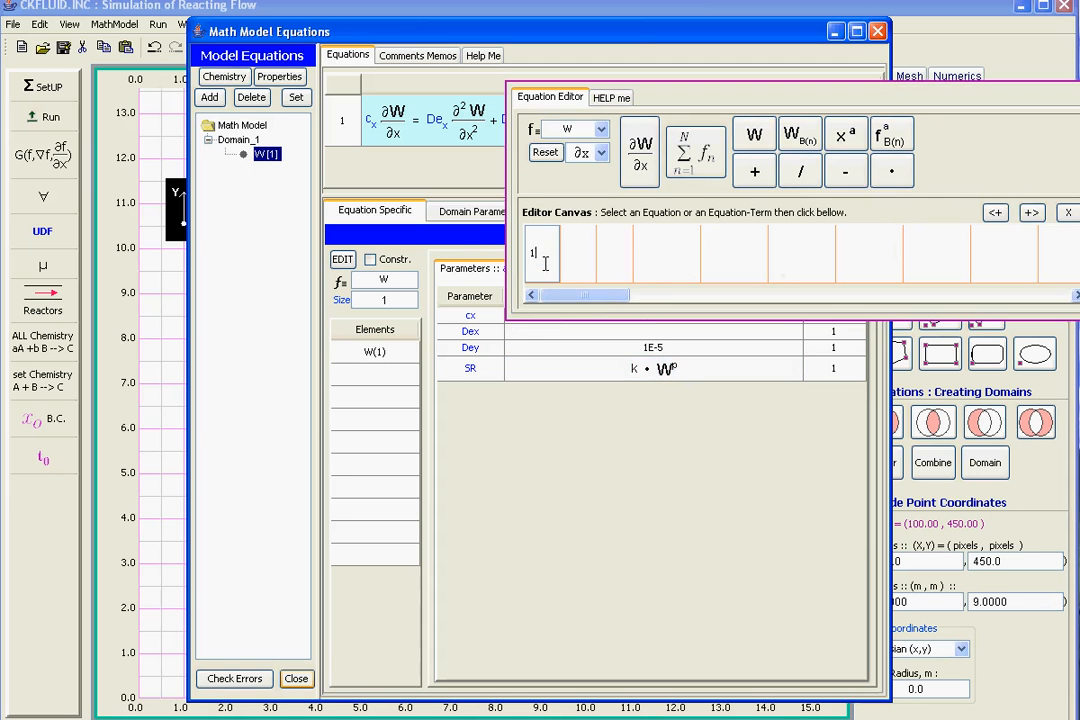
key(Return)
click(669, 357)
right_click(553, 283)
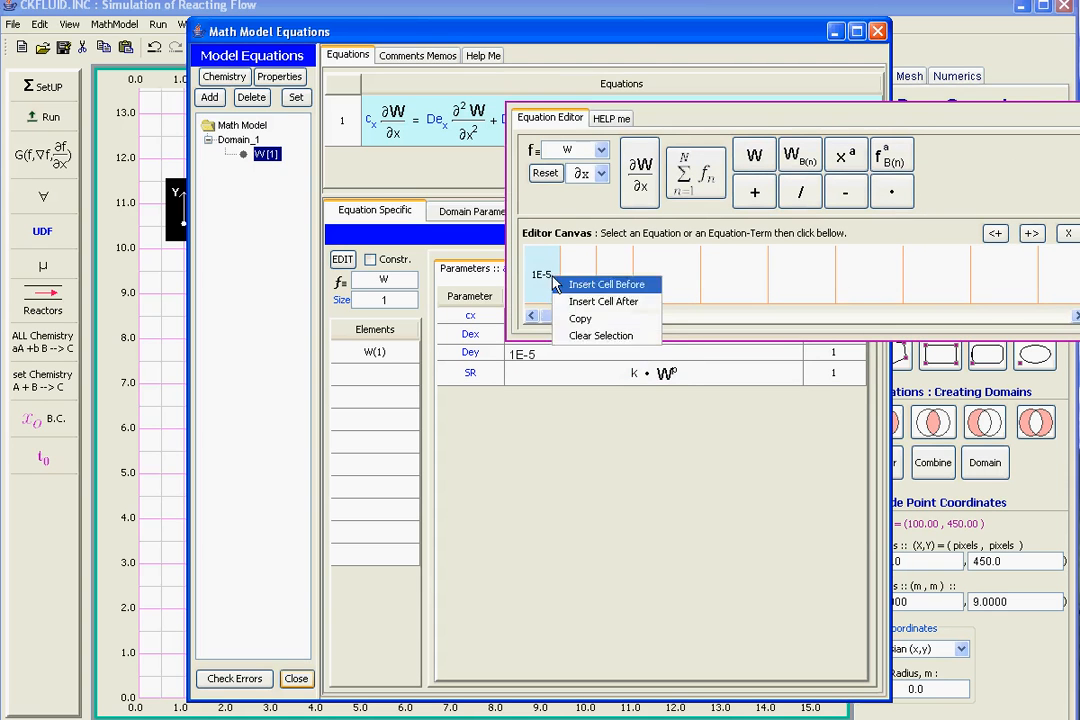
click(580, 336)
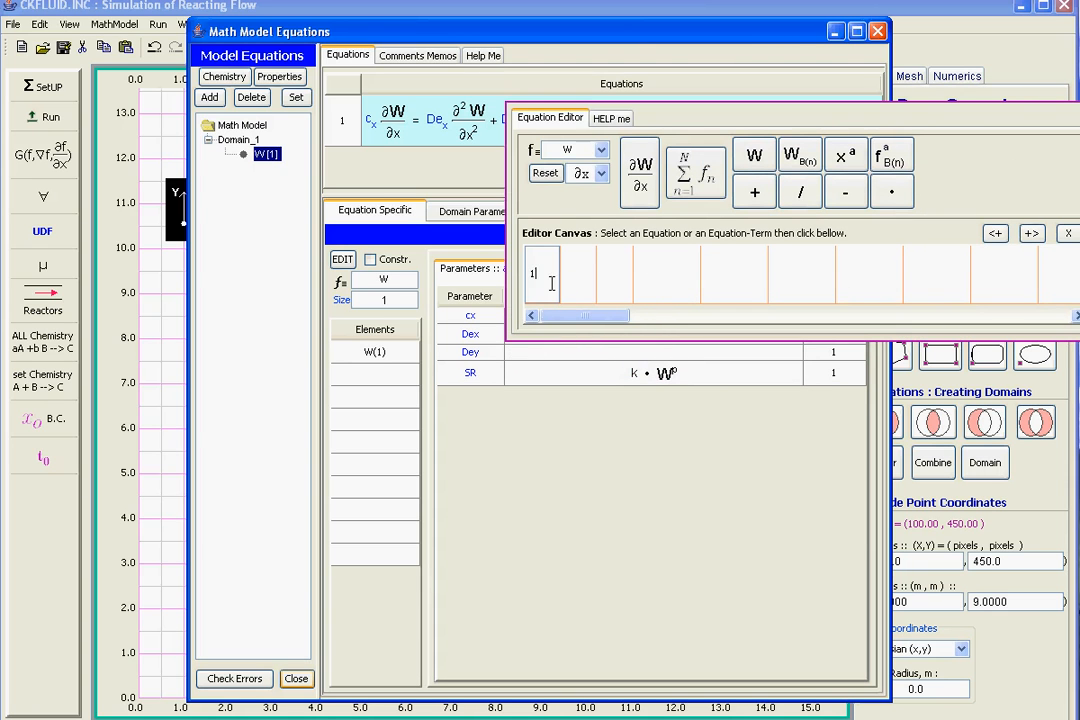
key(Return)
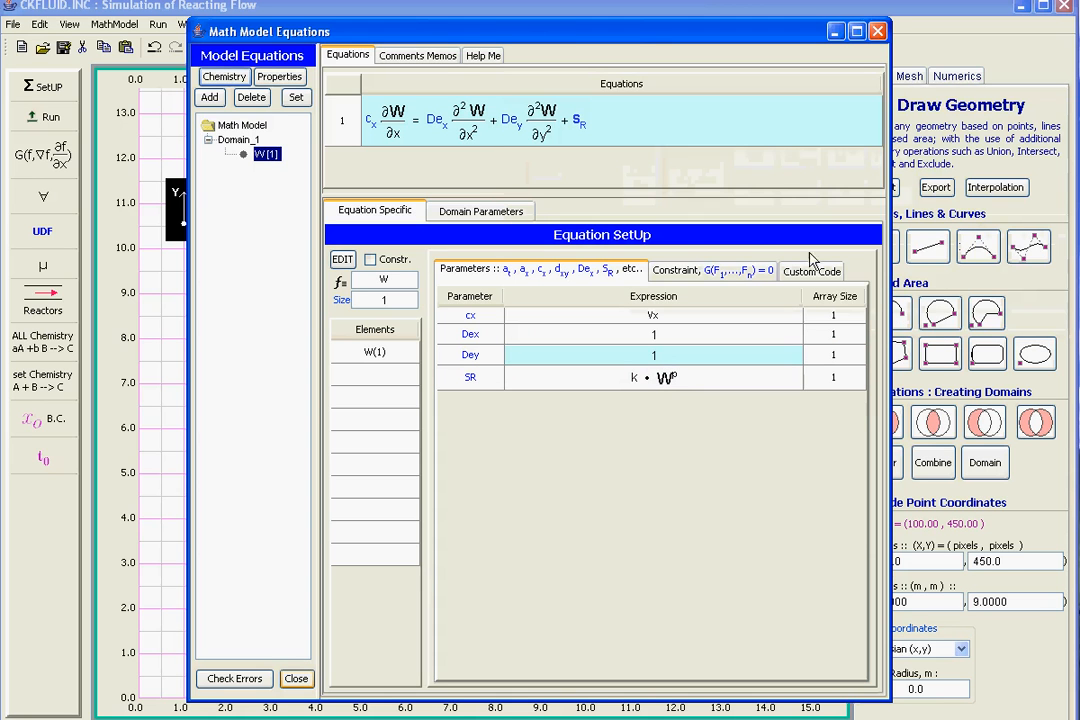
- Add the domain parameter p with the expression 1 below Vx
drag(446, 27, 313, 20)
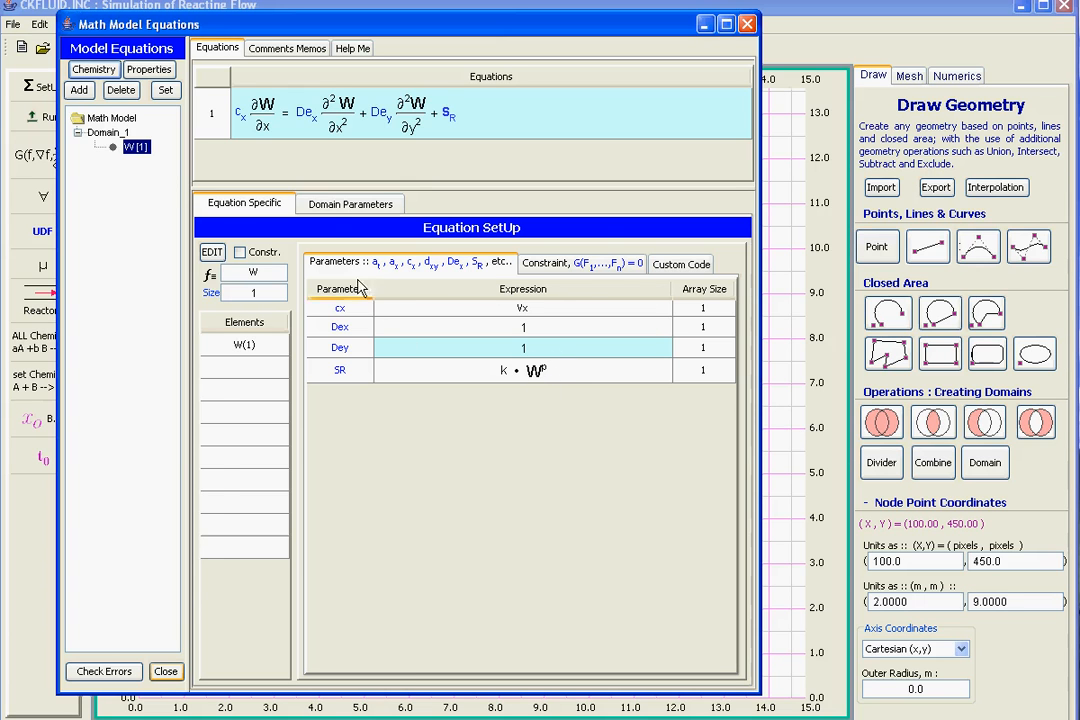
click(335, 210)
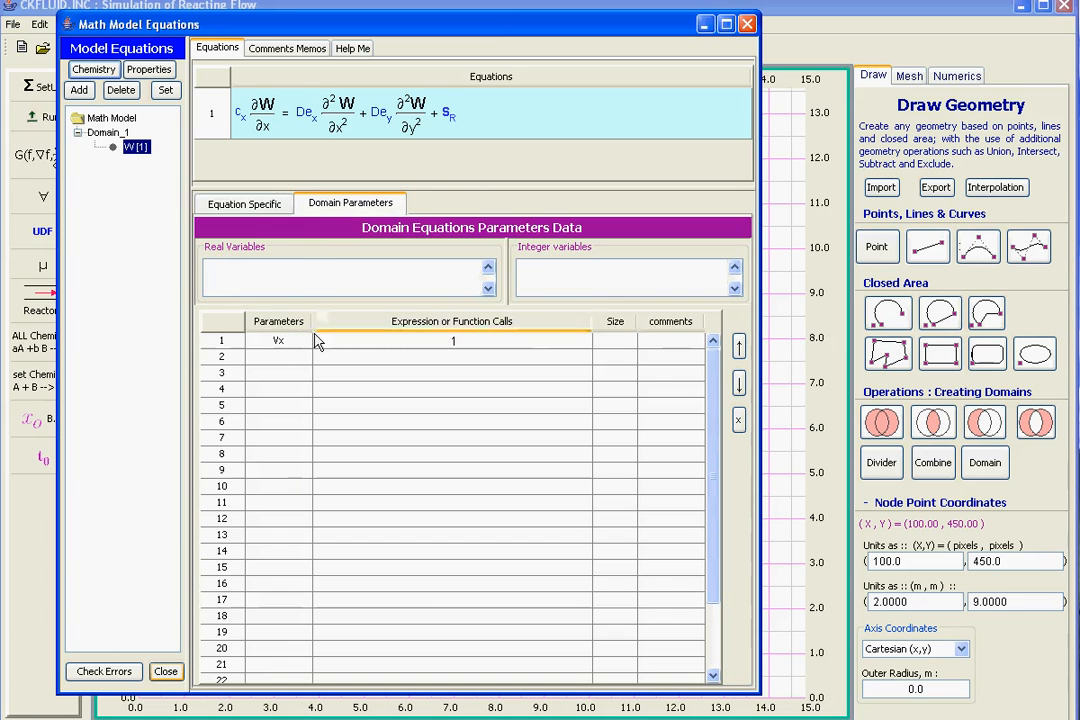
double_click(293, 360)
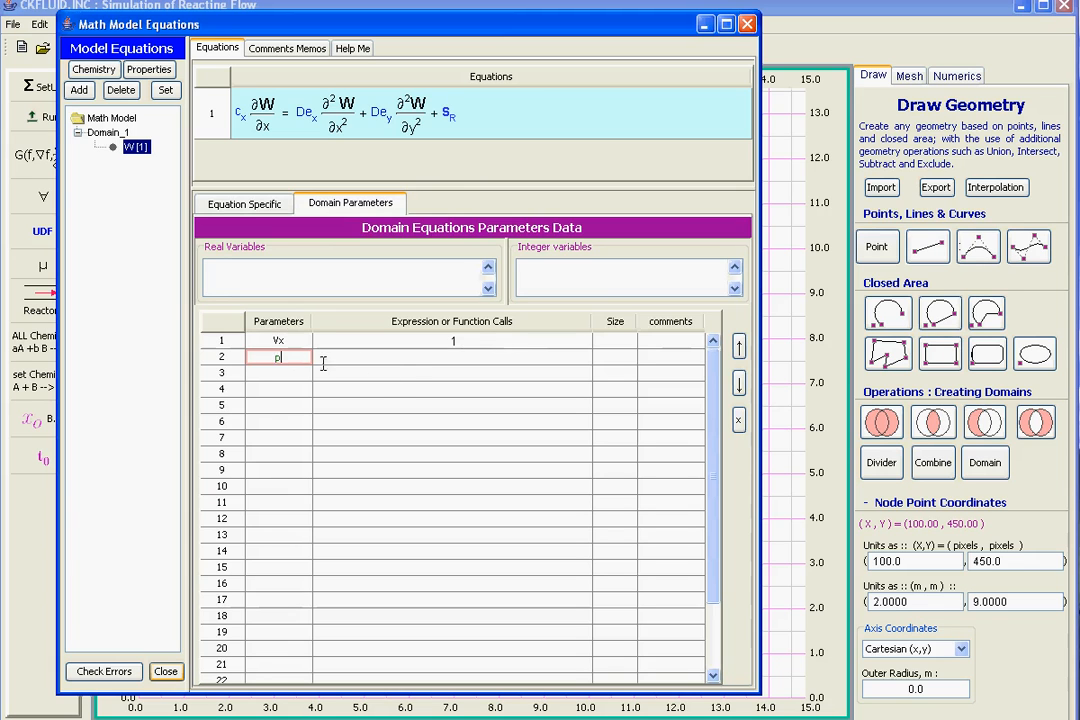
double_click(405, 361)
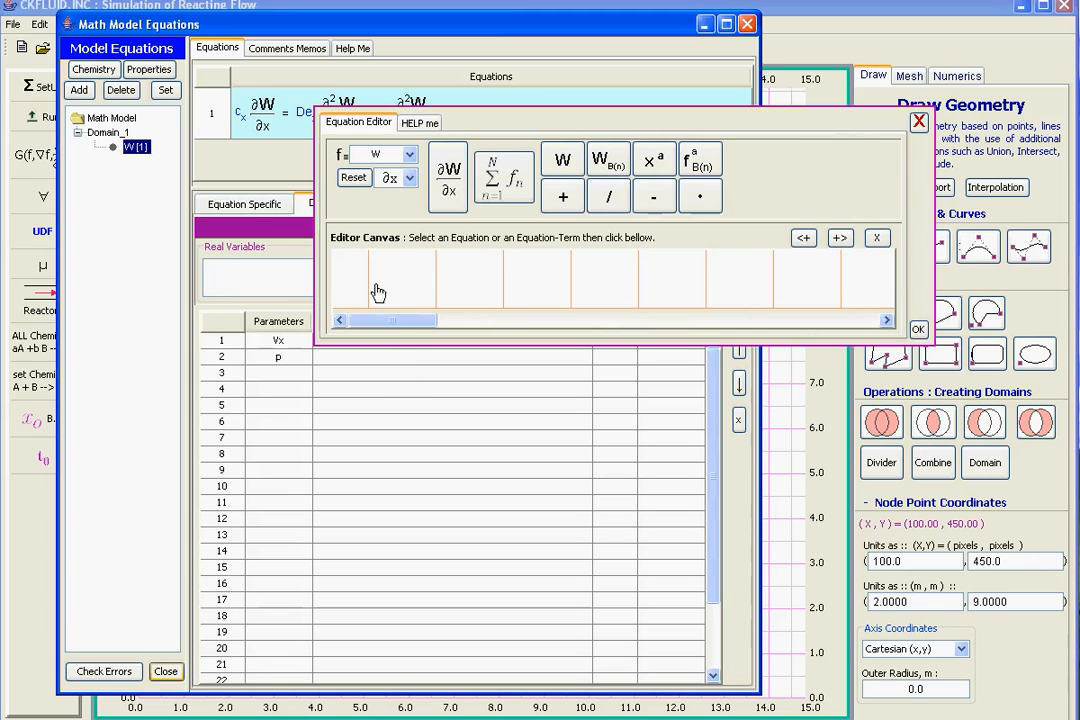
click(352, 283)
- Add the domain parameter k with the expression 0.2 below p
double_click(270, 372)
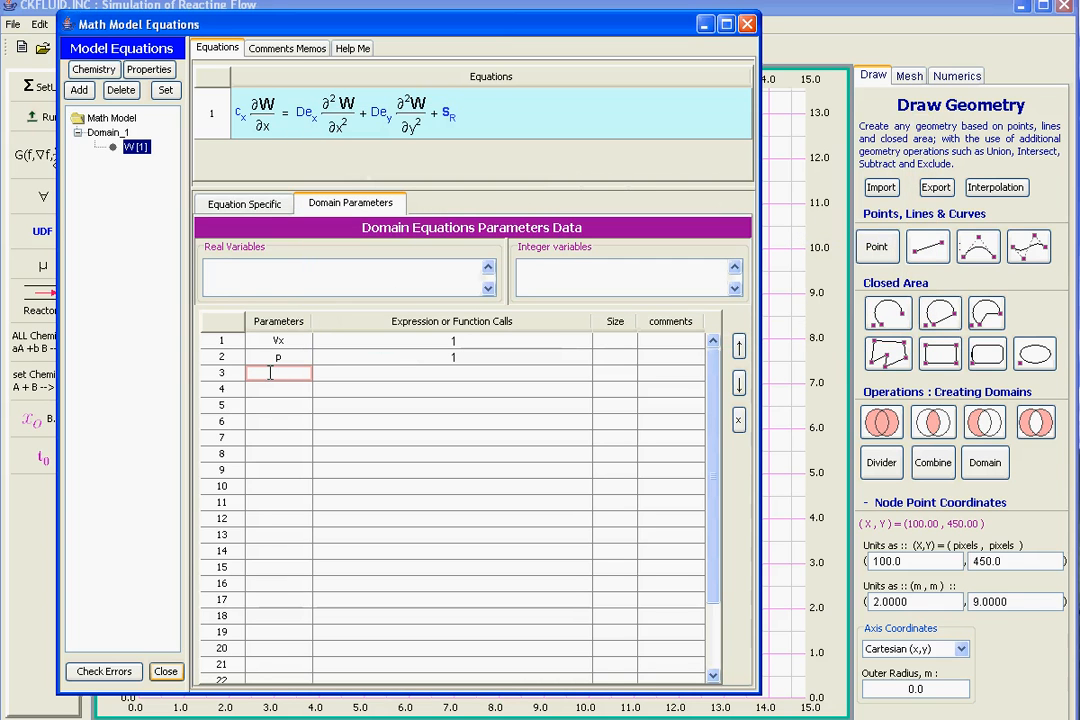
double_click(393, 376)
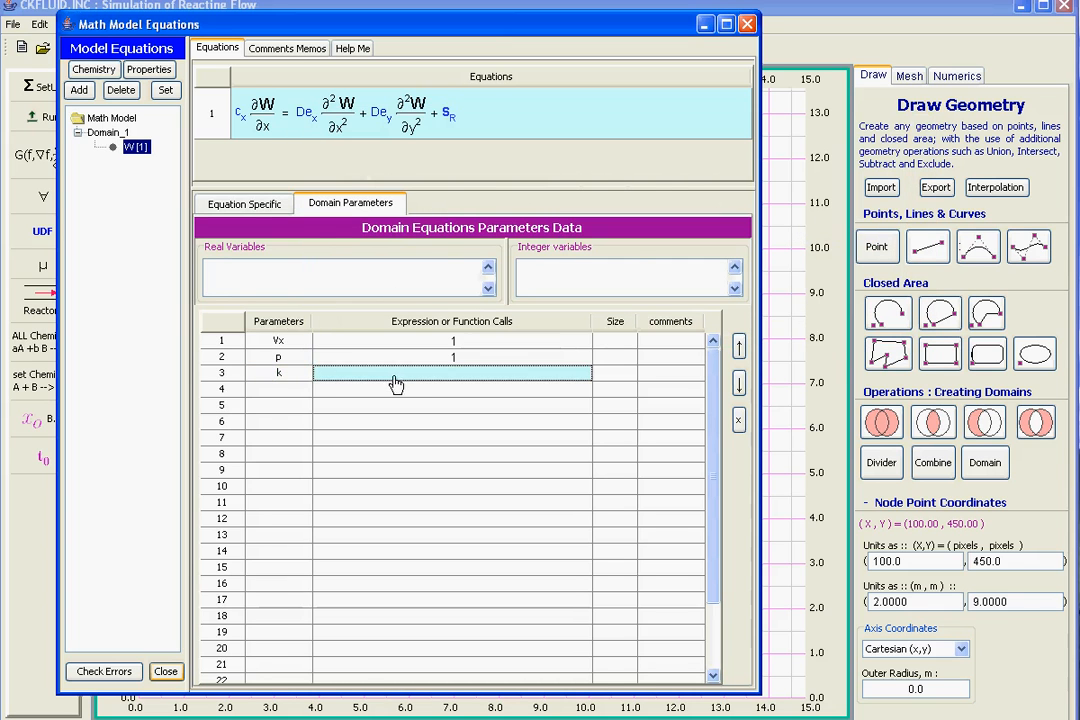
click(350, 300)
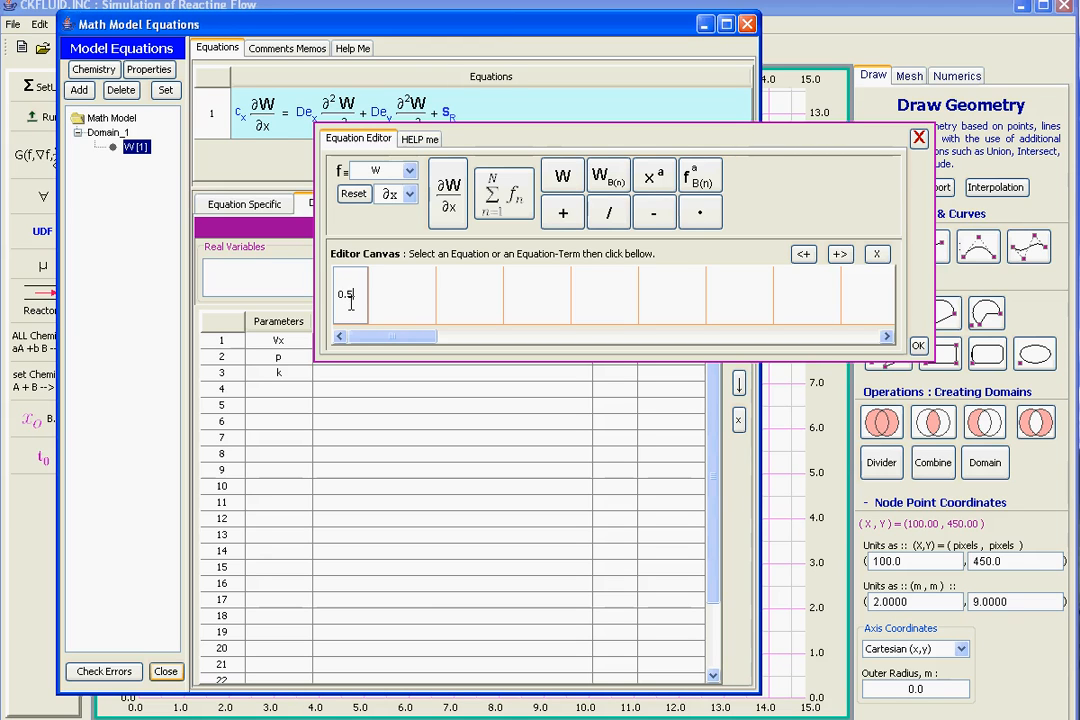
text(0.2)
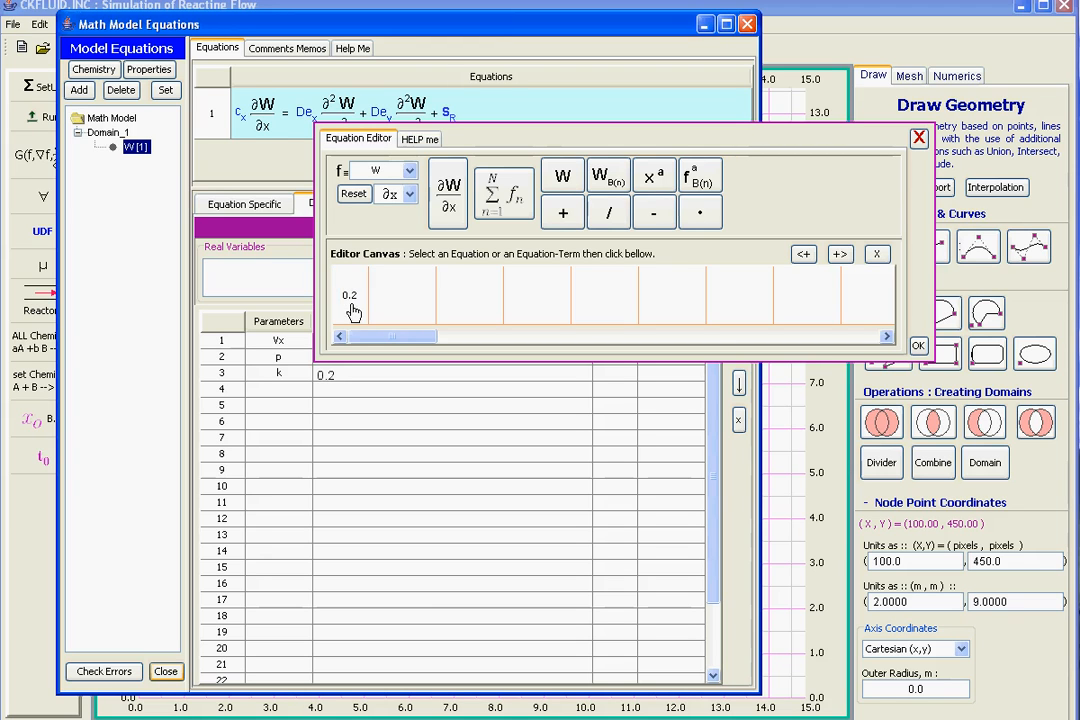
click(918, 346)
- Change the SR expression to -k · W^p, check the domain parameters and close the model equations
click(244, 204)
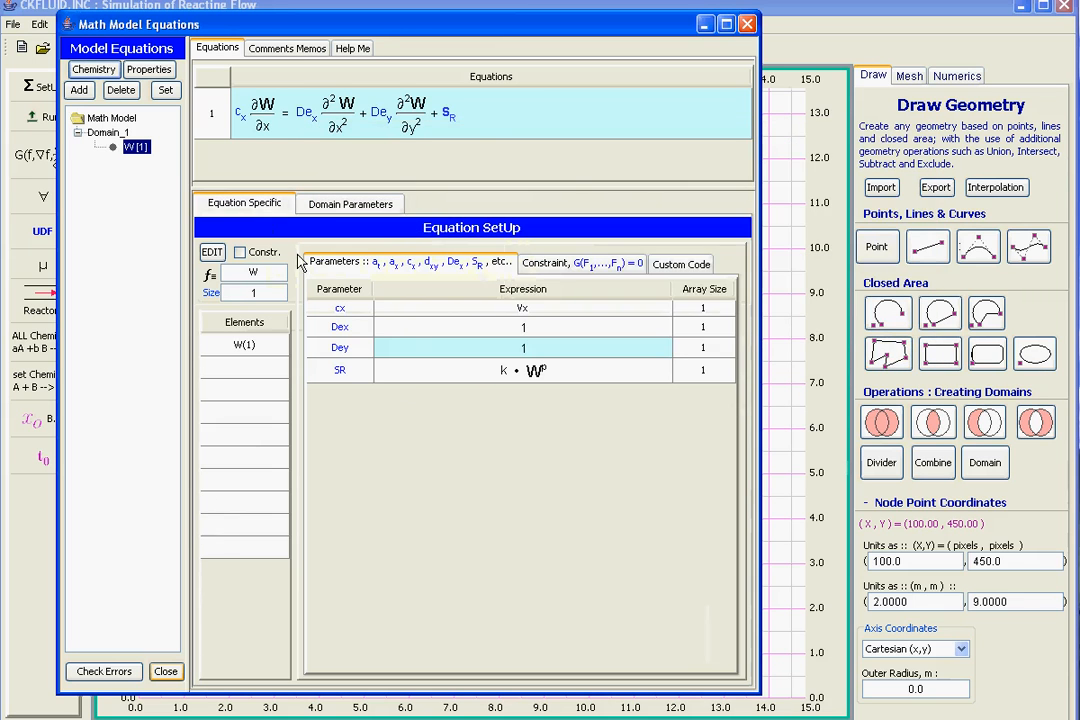
click(470, 378)
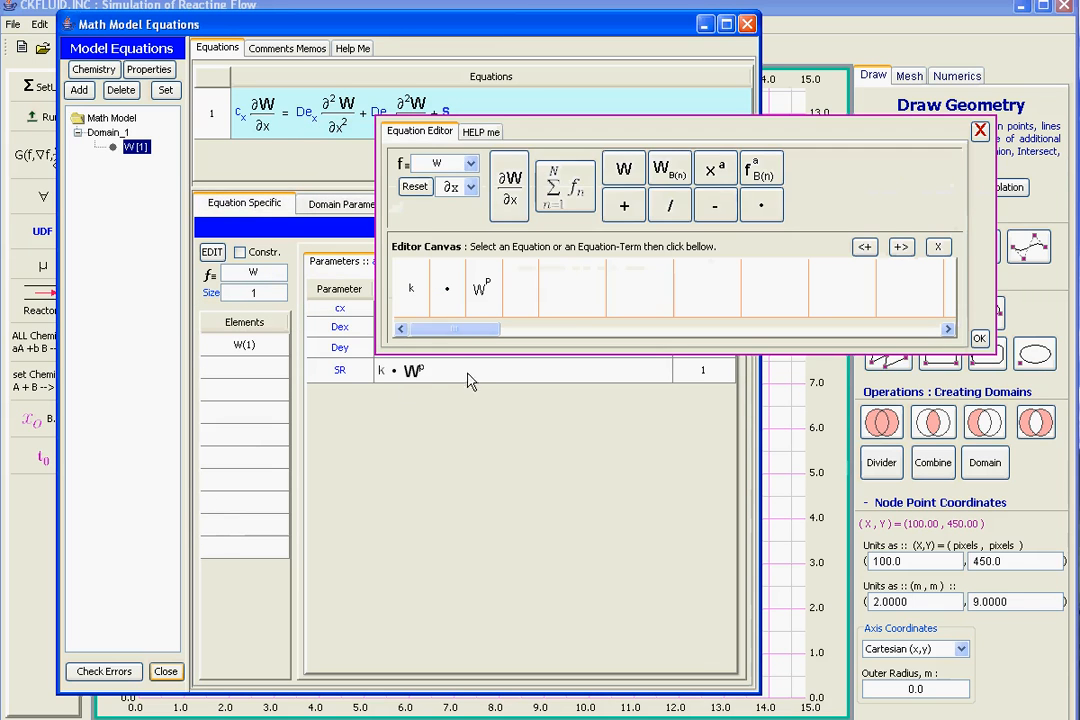
double_click(412, 296)
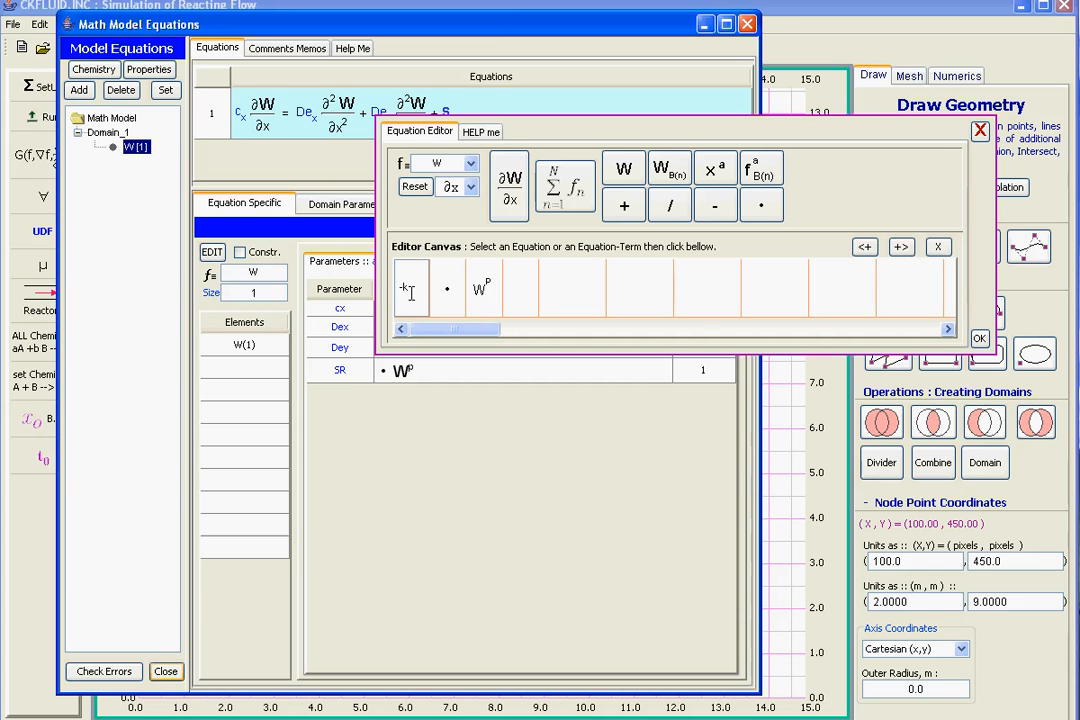
text(-k)
key(Return)
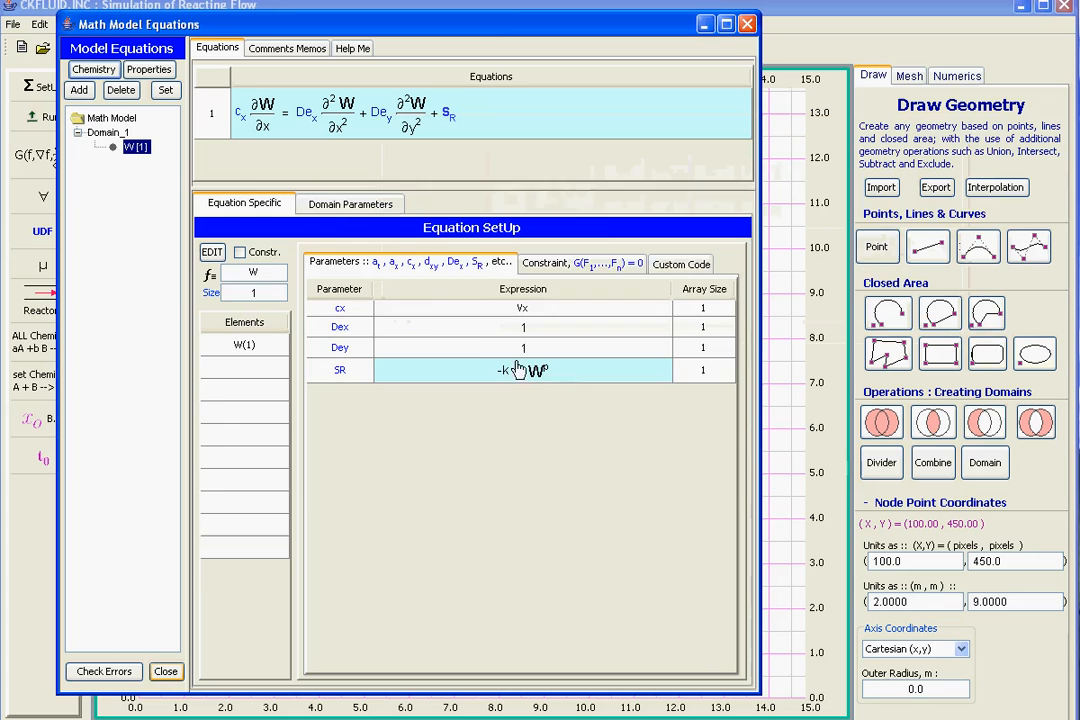
click(335, 205)
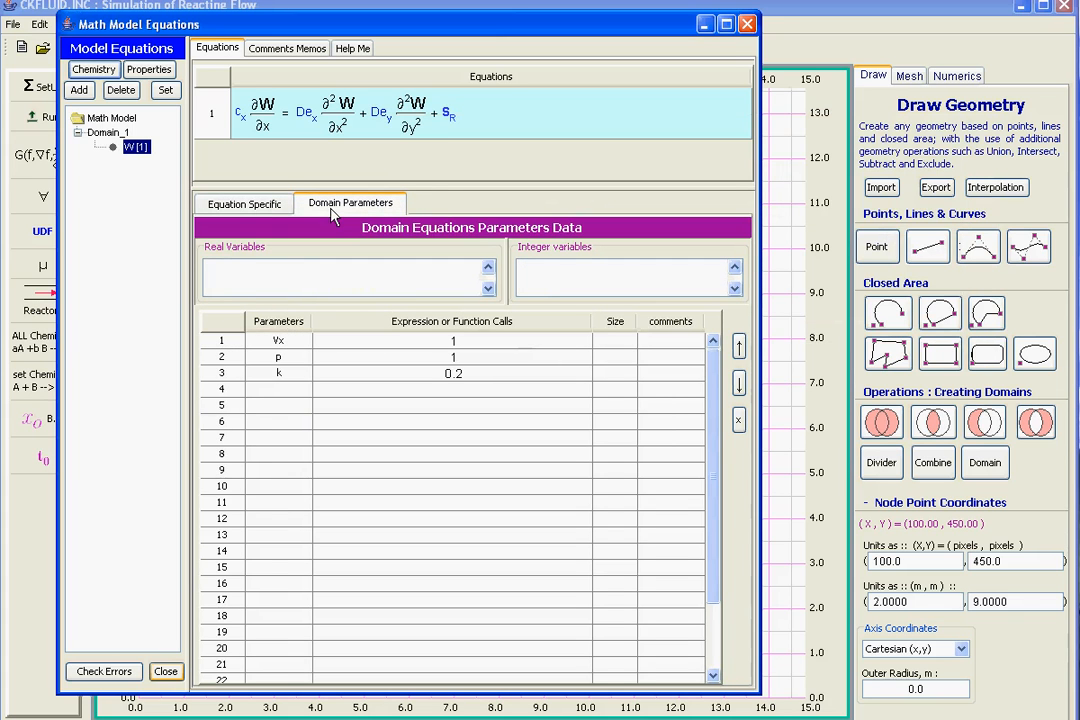
click(274, 208)
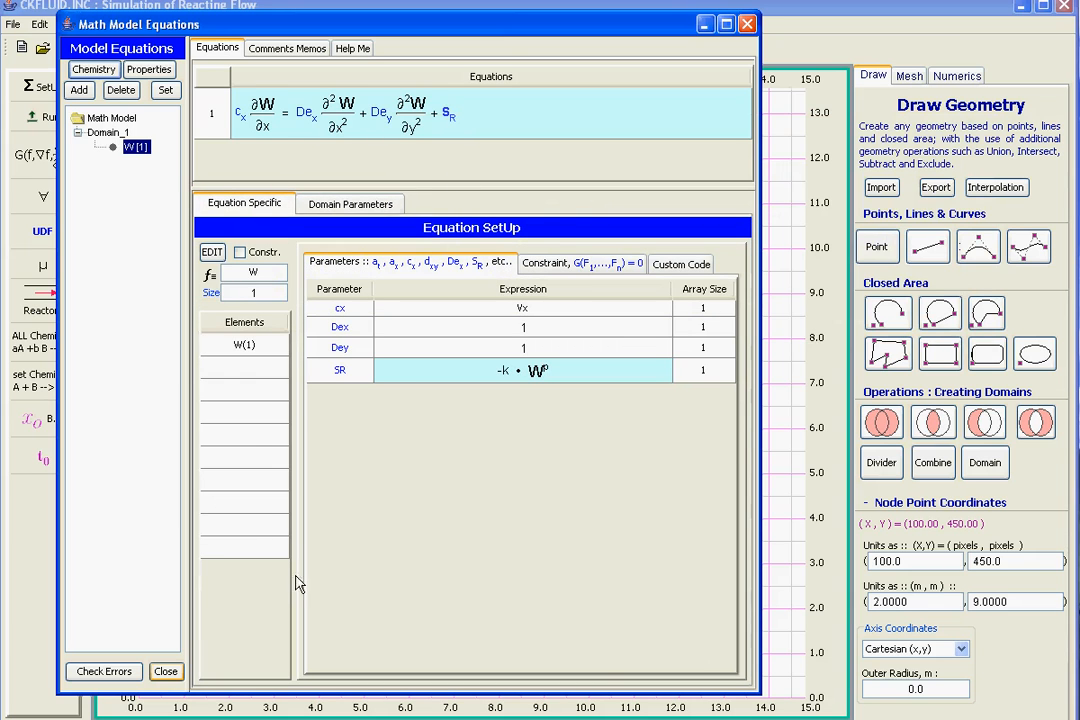
click(165, 671)
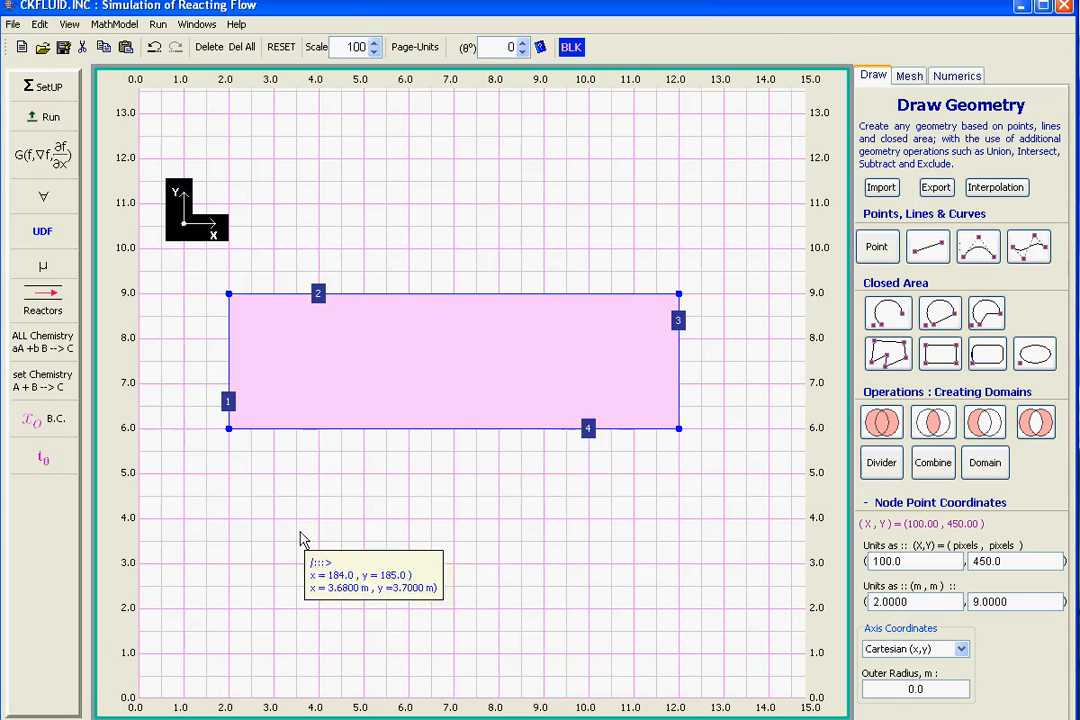
- Make boundary 1 of the rectangle an Inlet with fBC set to 1
double_click(230, 377)
click(455, 302)
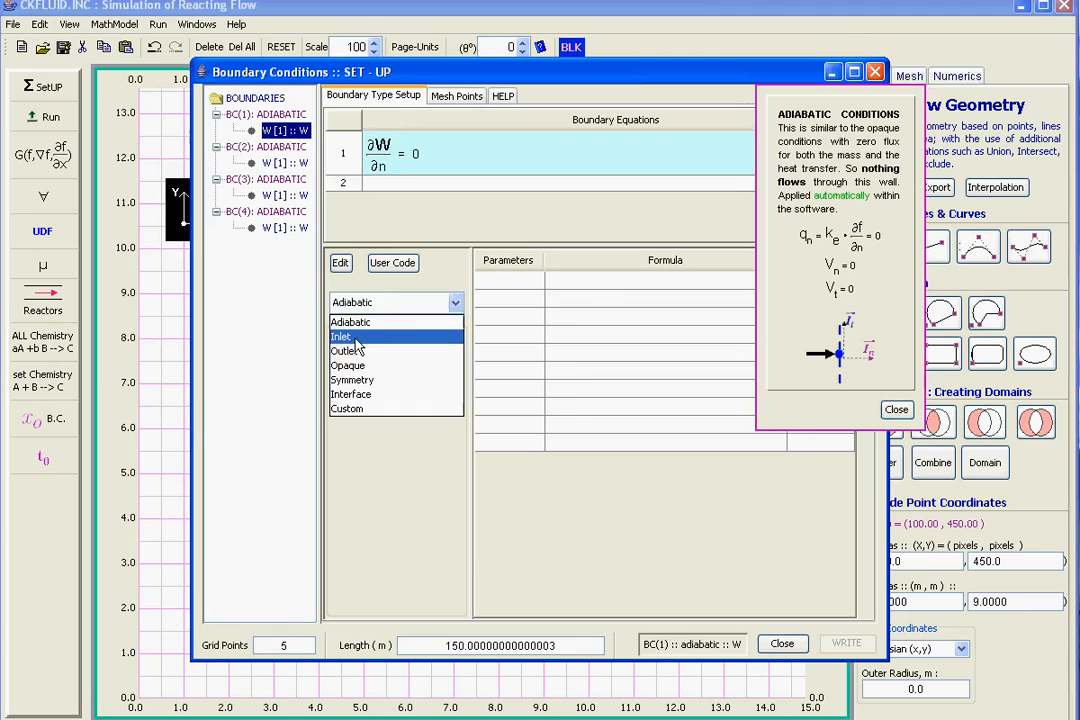
click(360, 338)
click(615, 281)
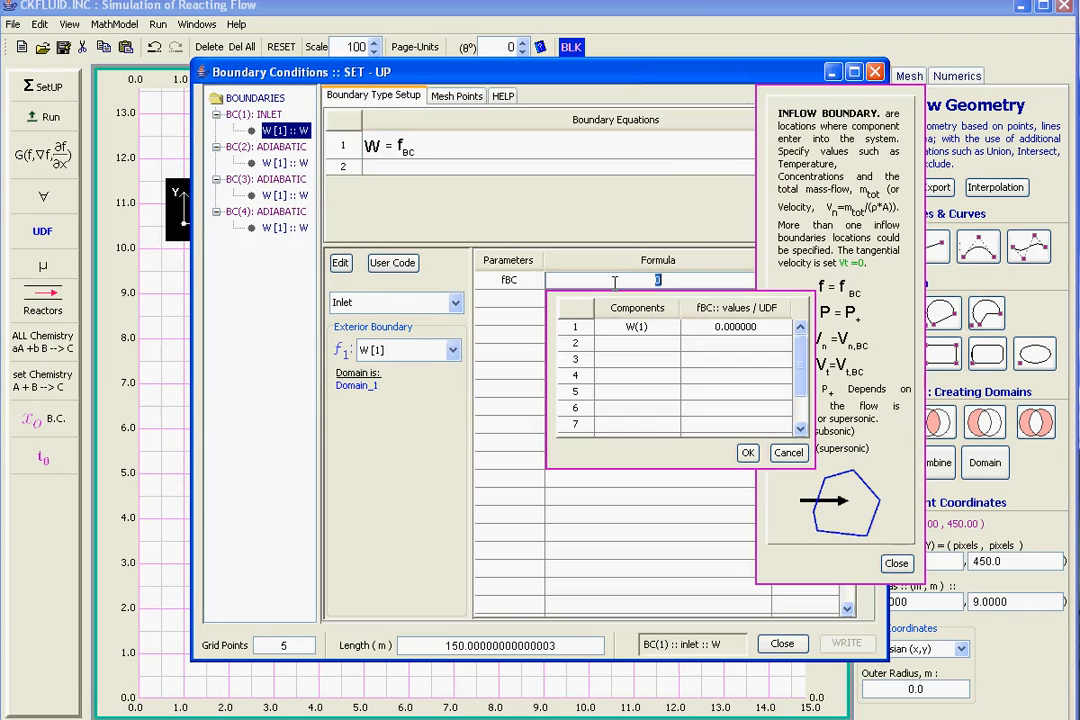
key(Return)
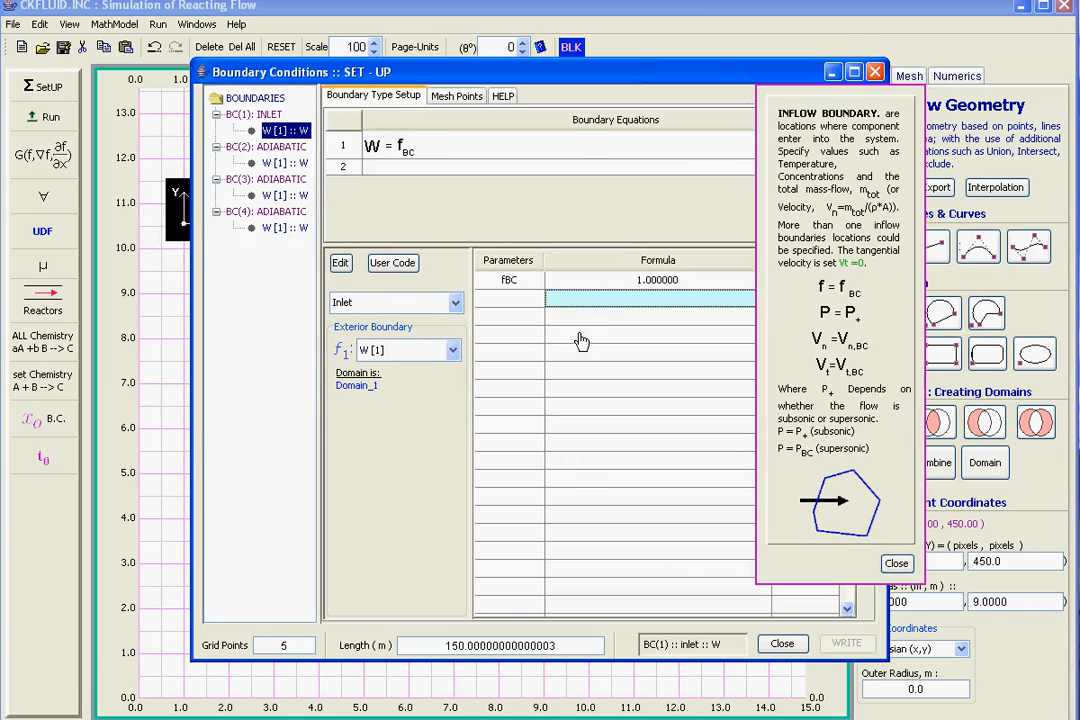
click(782, 643)
- Change the boundary condition of edge 3 of the rectangle to Outlet
double_click(681, 412)
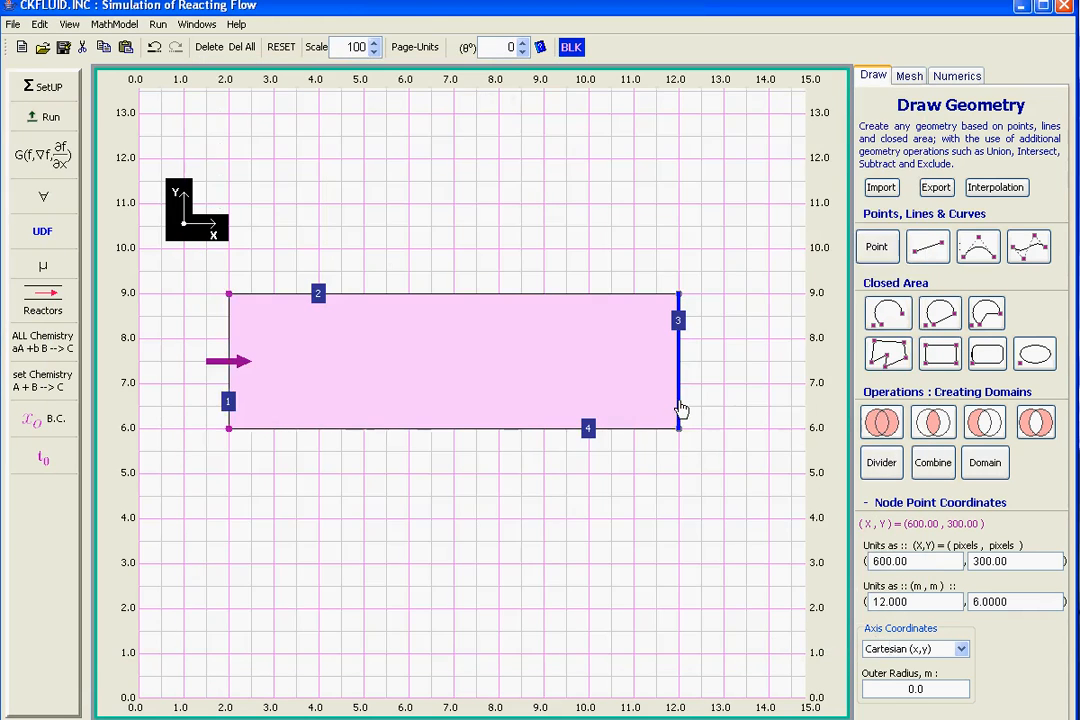
click(418, 303)
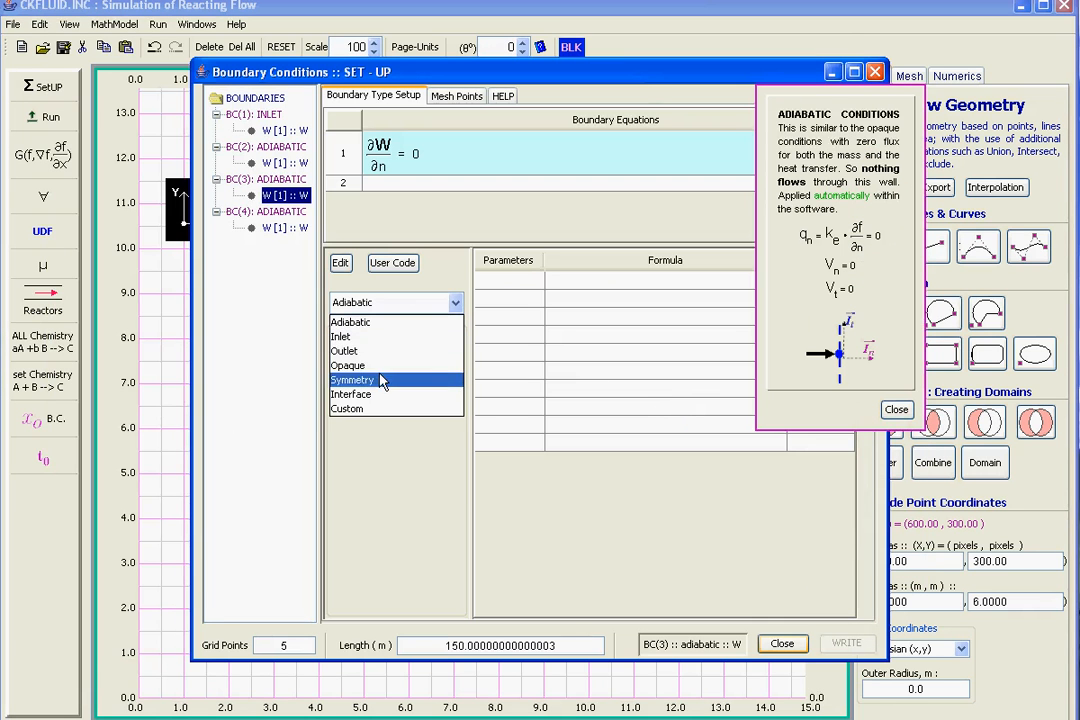
click(412, 351)
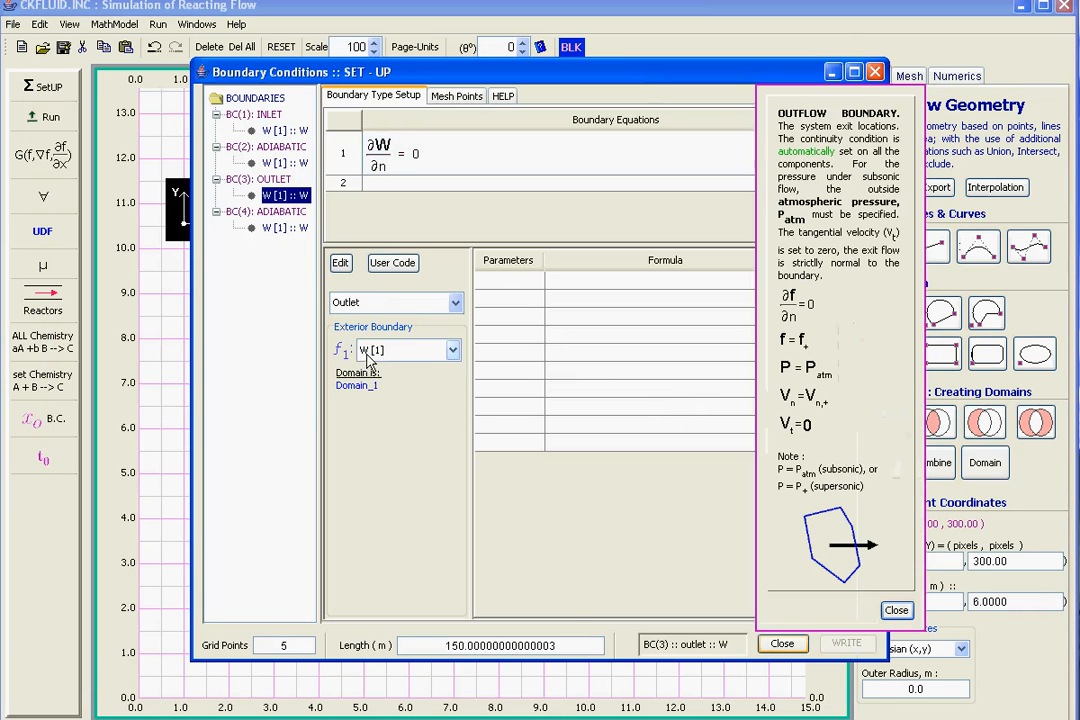
click(782, 643)
- Change the boundary condition of edge 2 of the rectangle to Opaque
double_click(417, 303)
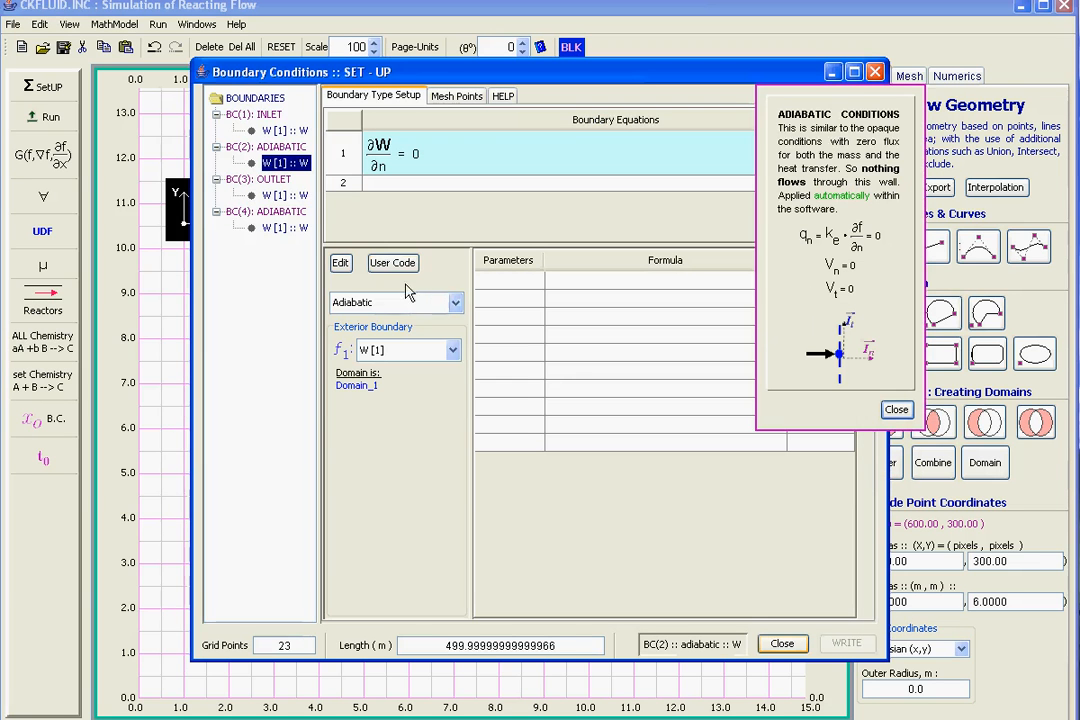
click(382, 303)
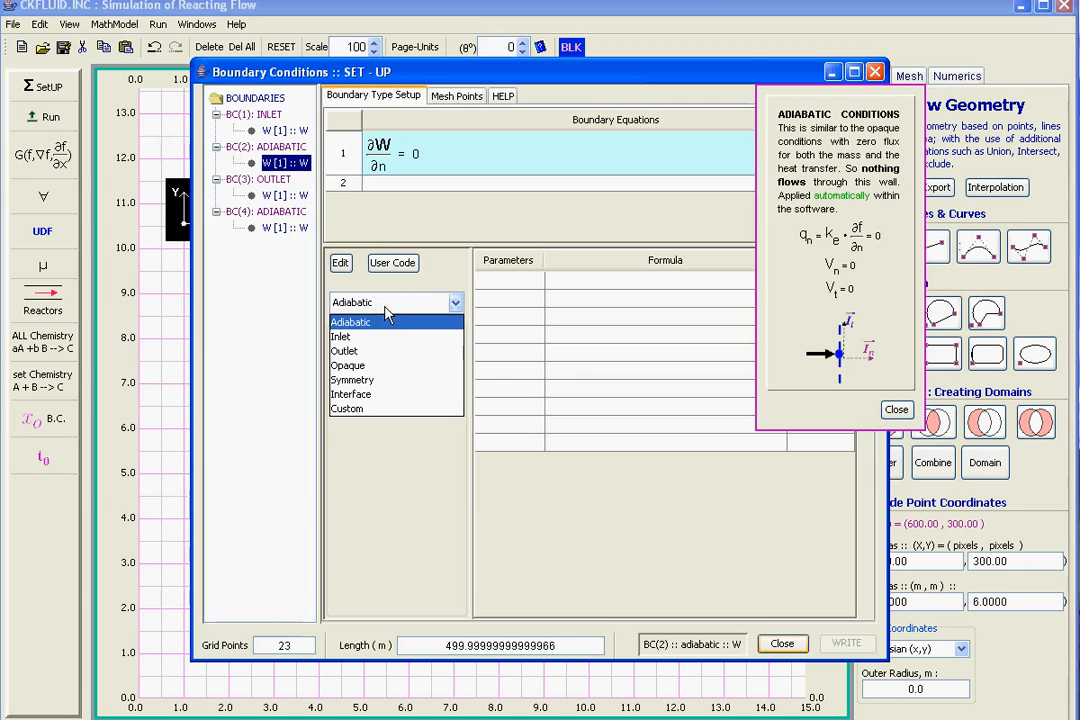
click(360, 366)
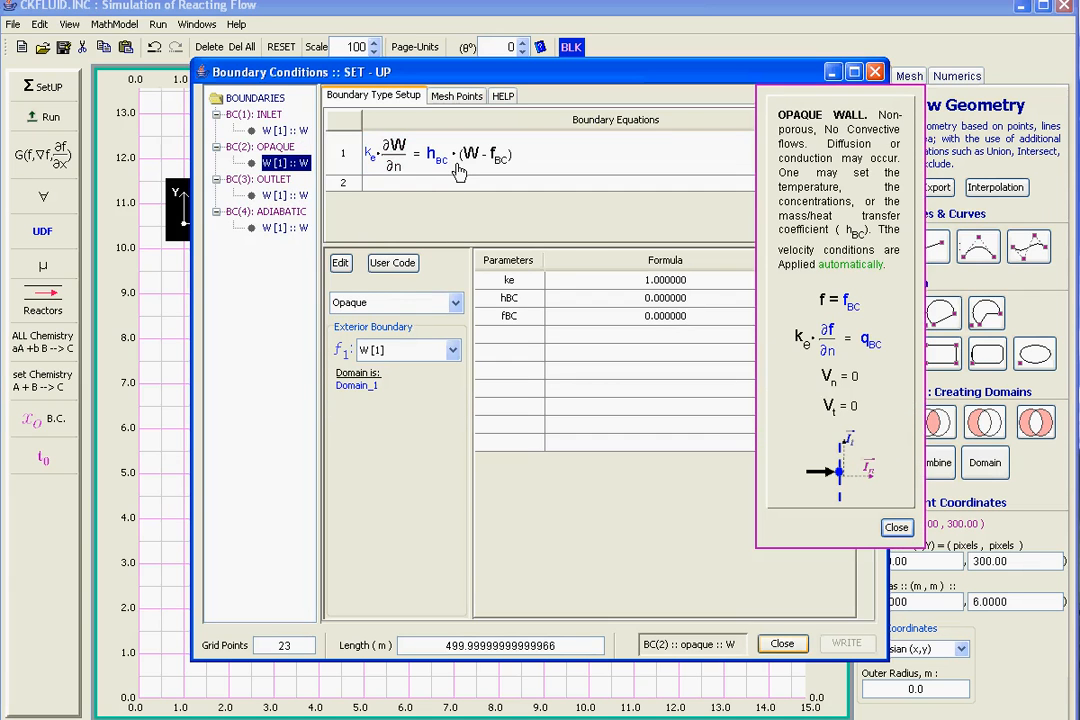
- Set the opaque boundary 2 parameters ke to -1 and hBC to 1, and close the boundary setup
double_click(597, 283)
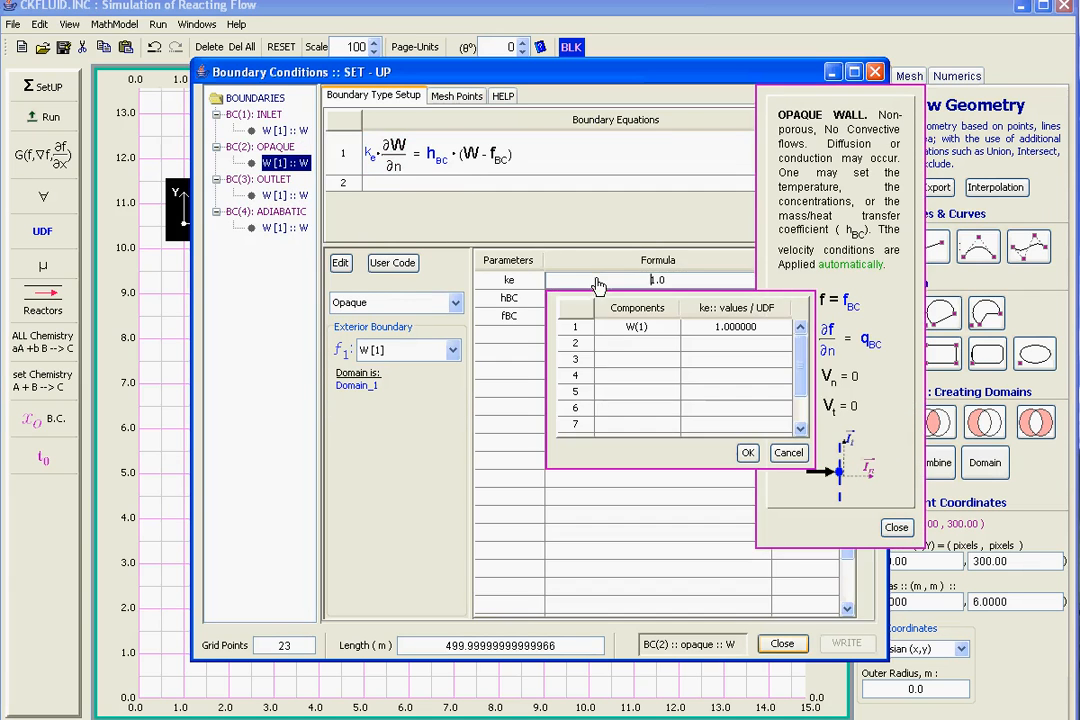
text(-)
key(Return)
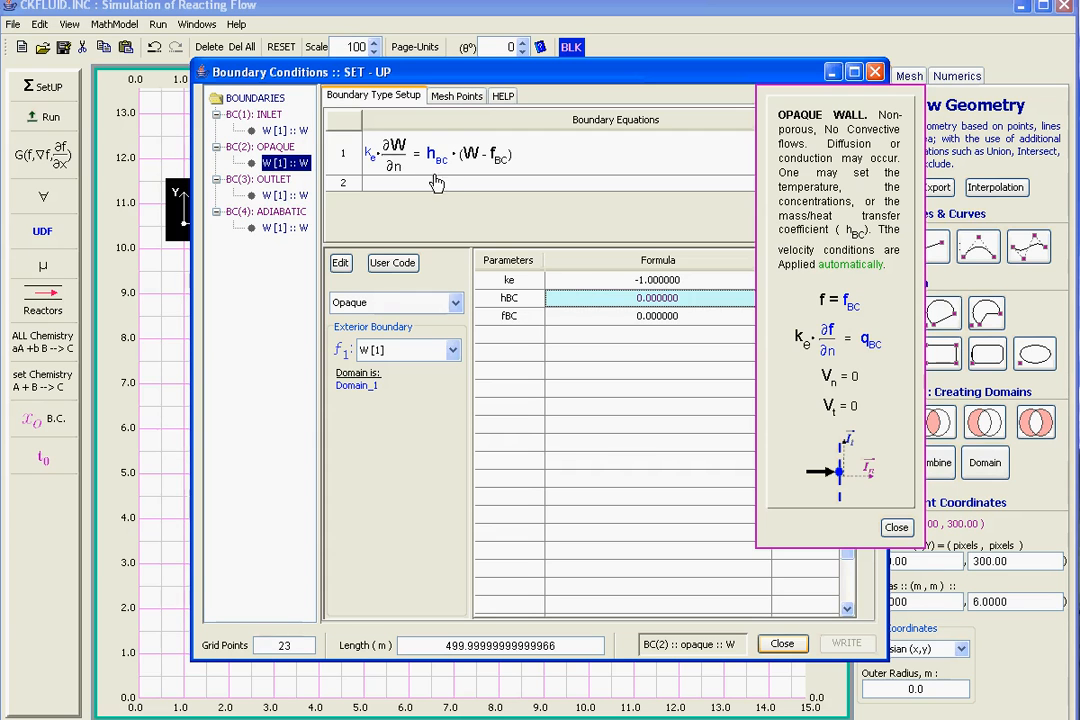
double_click(637, 302)
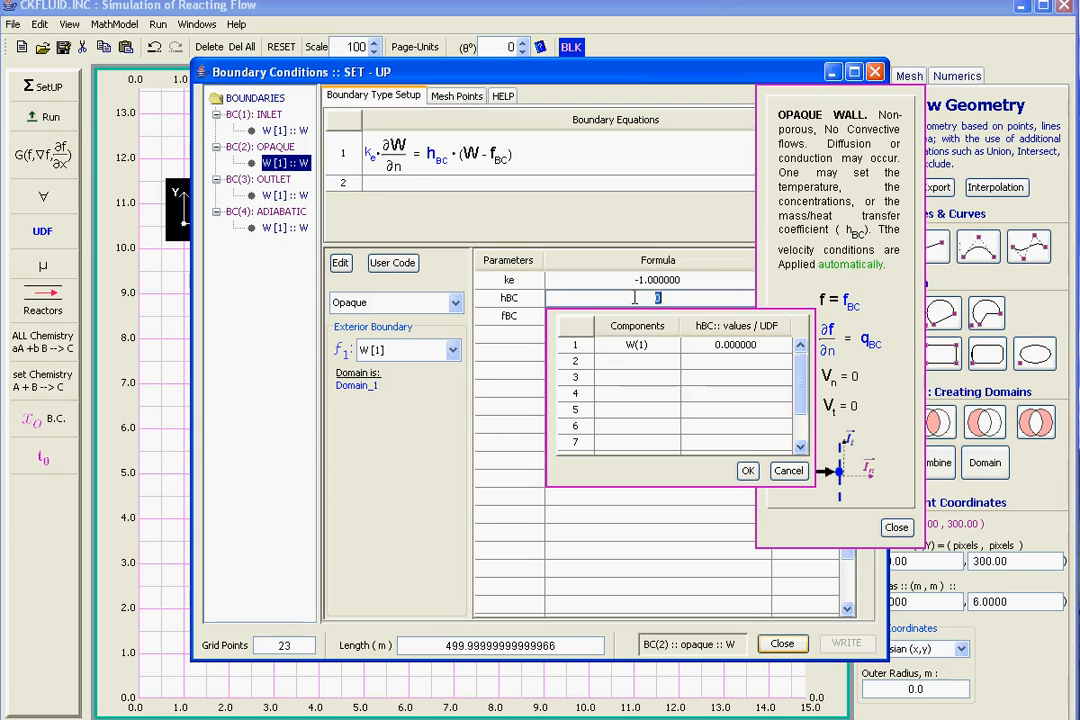
text(1)
key(Return)
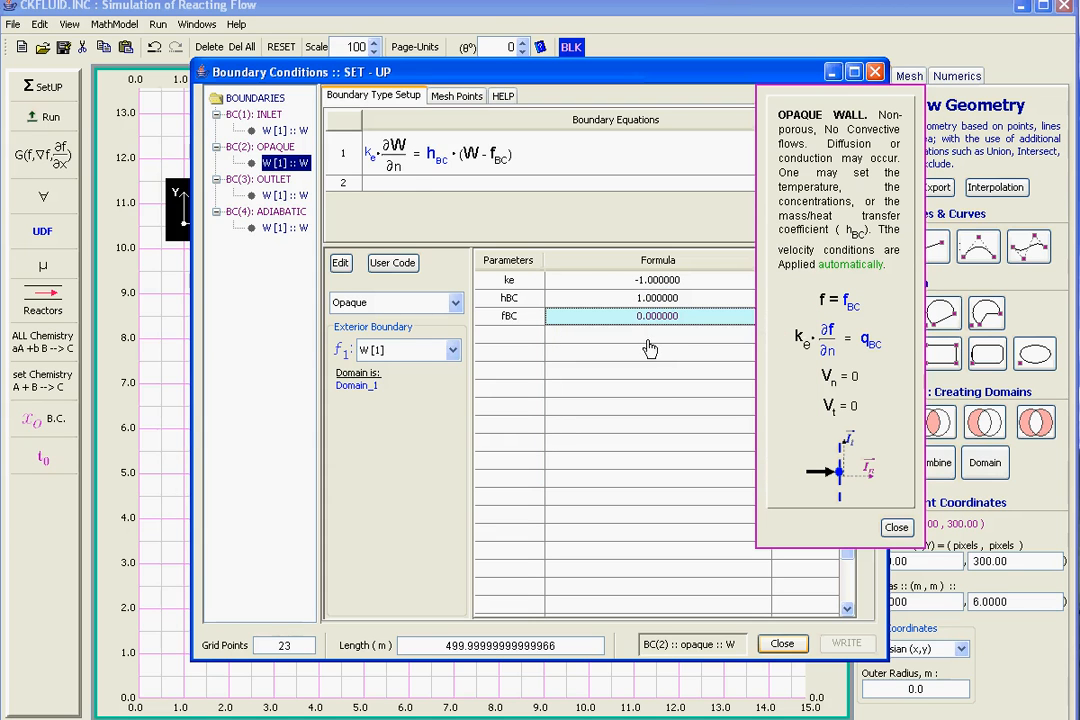
click(781, 645)
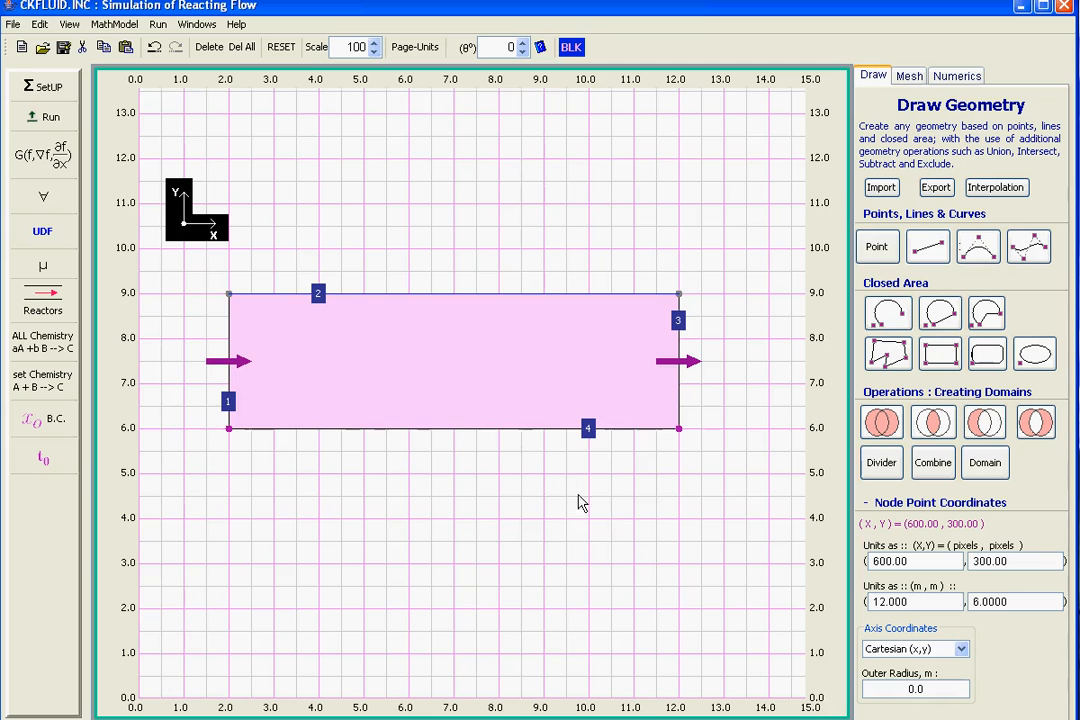
- Set the initial value of W(1) in Domain_1 to 0 and close the initial conditions
mouse_move(520, 438)
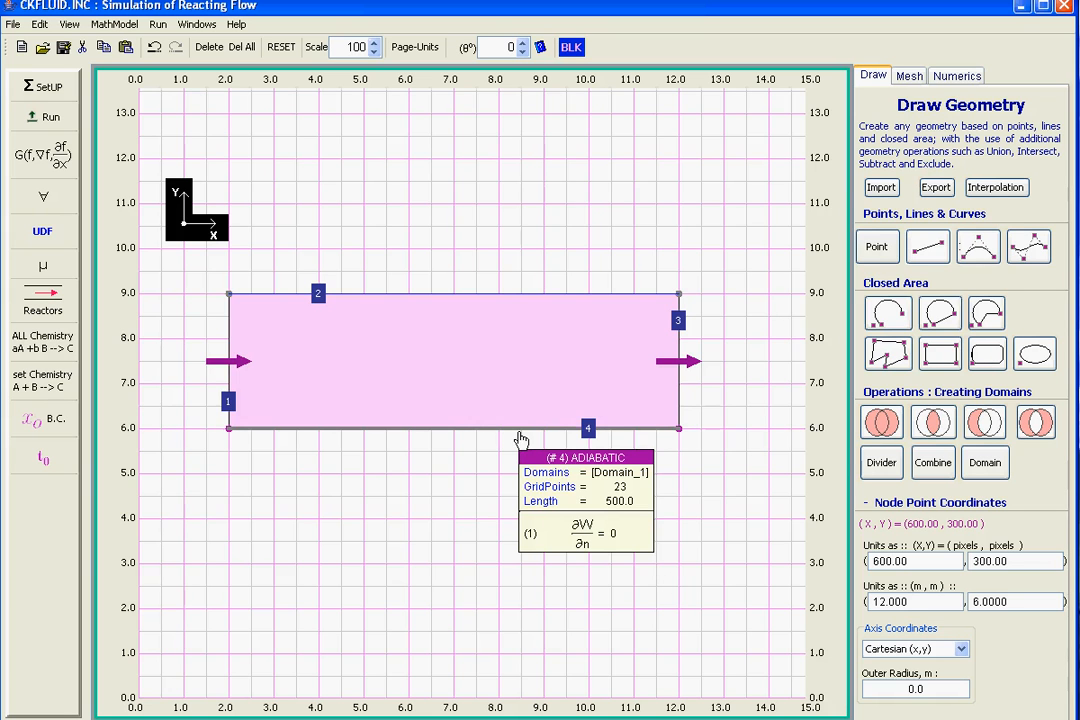
mouse_move(533, 388)
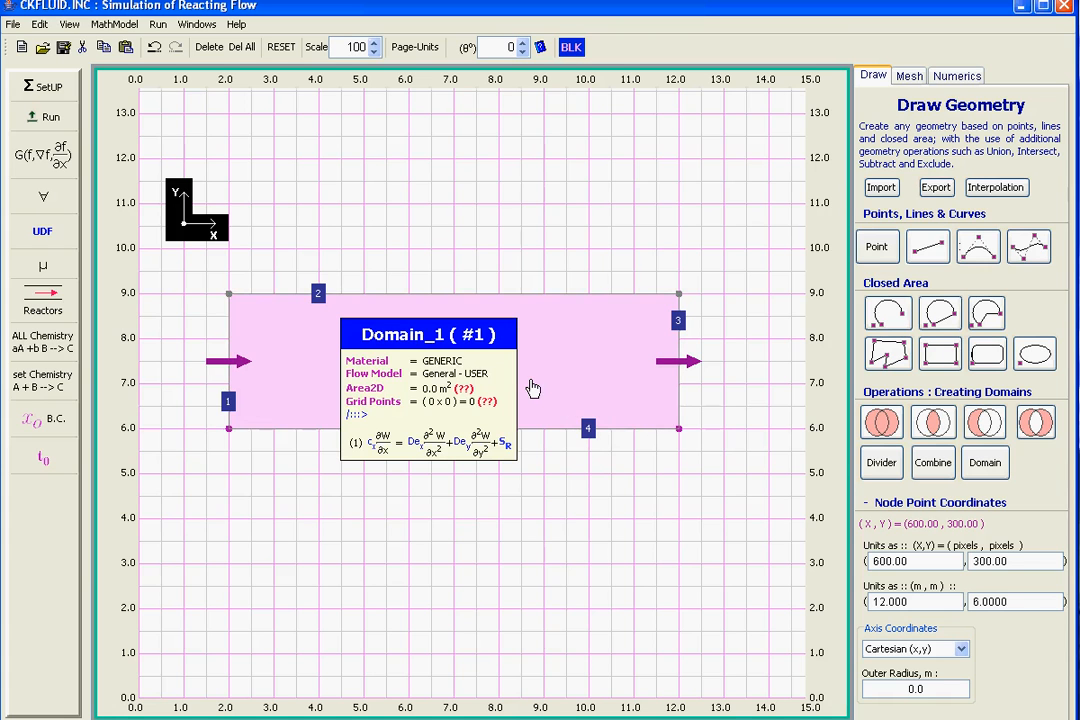
click(43, 458)
double_click(476, 365)
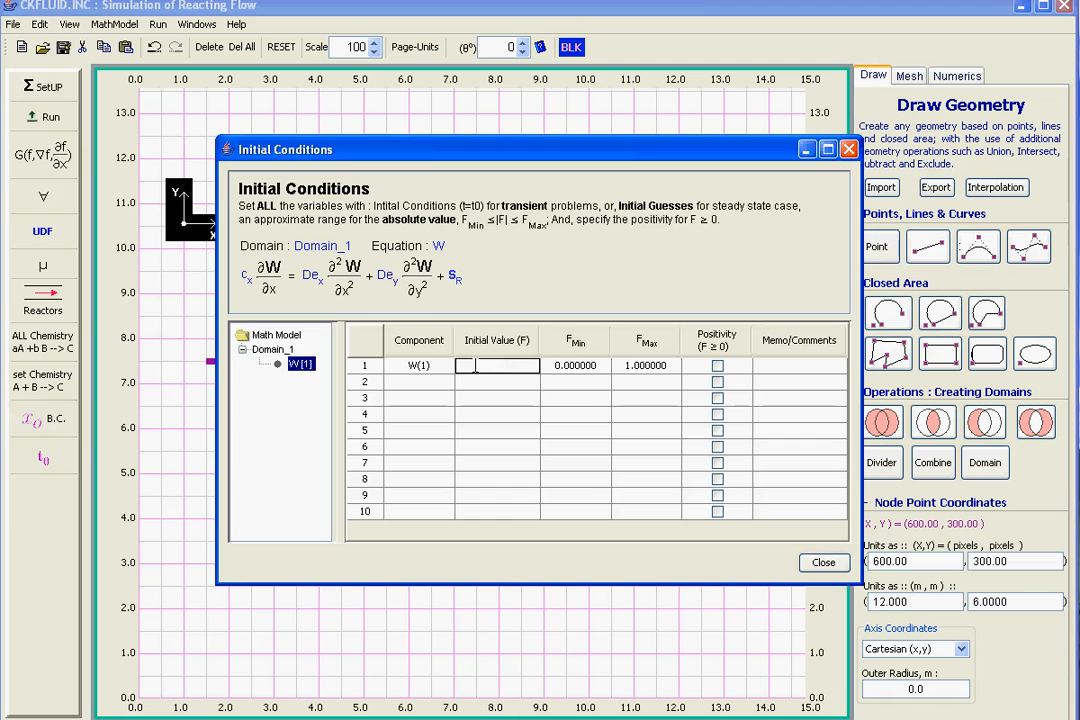
text(0)
key(Return)
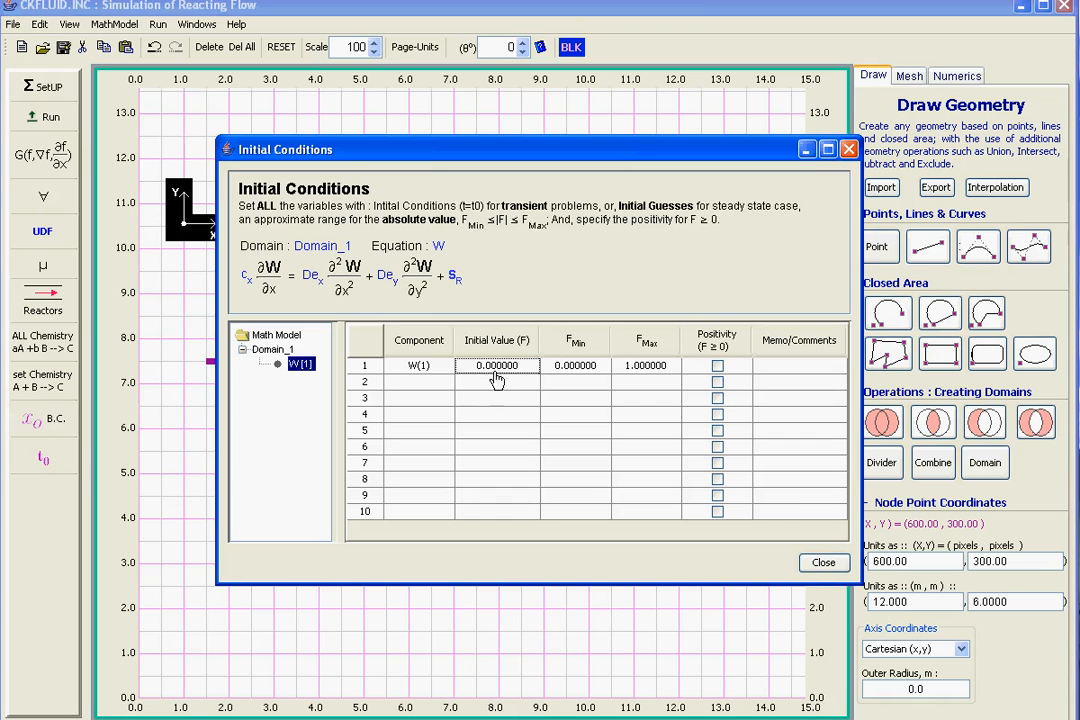
click(818, 566)
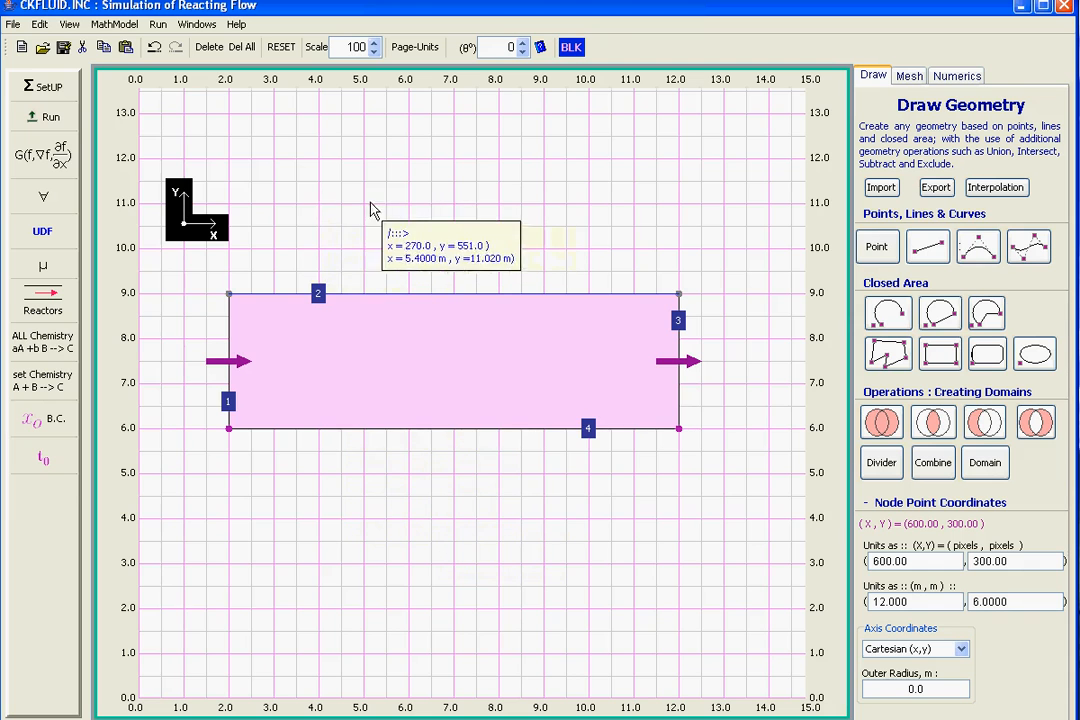
- Generate the math model, then run the simulation with its results displayed as a graphic
click(42, 86)
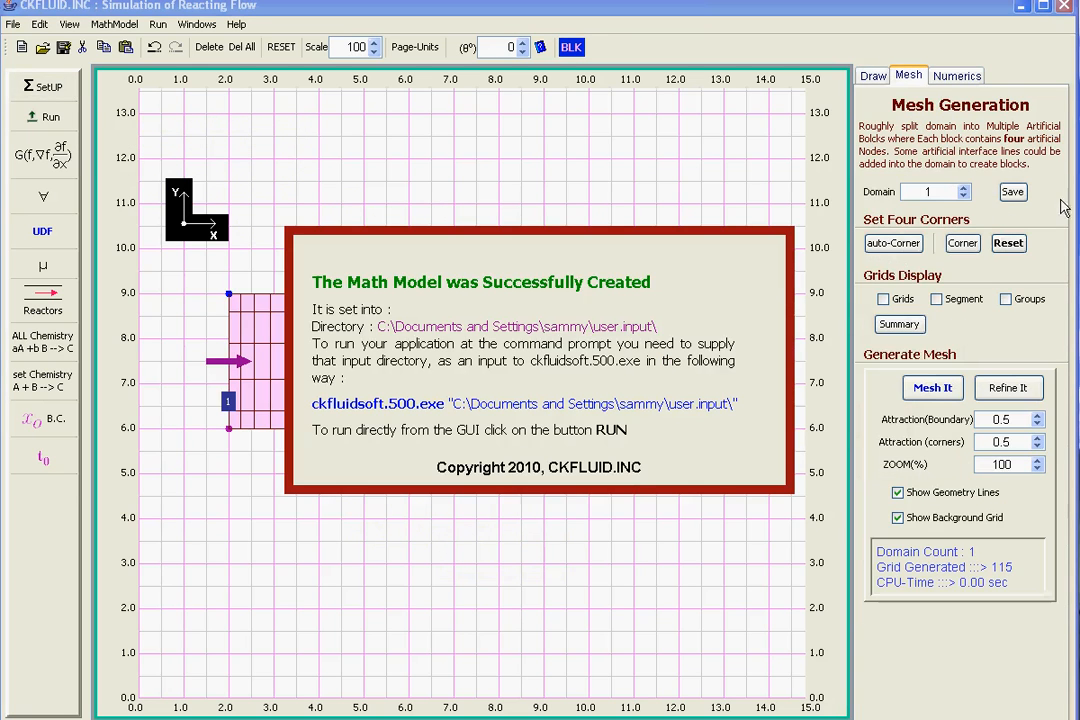
click(642, 234)
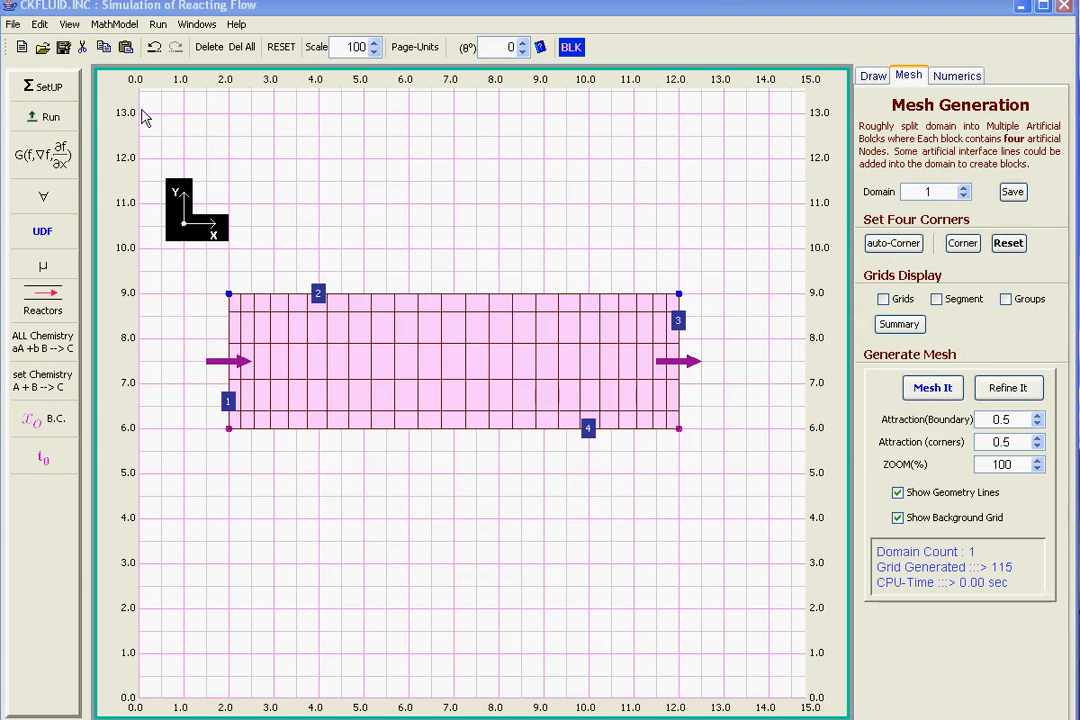
click(46, 119)
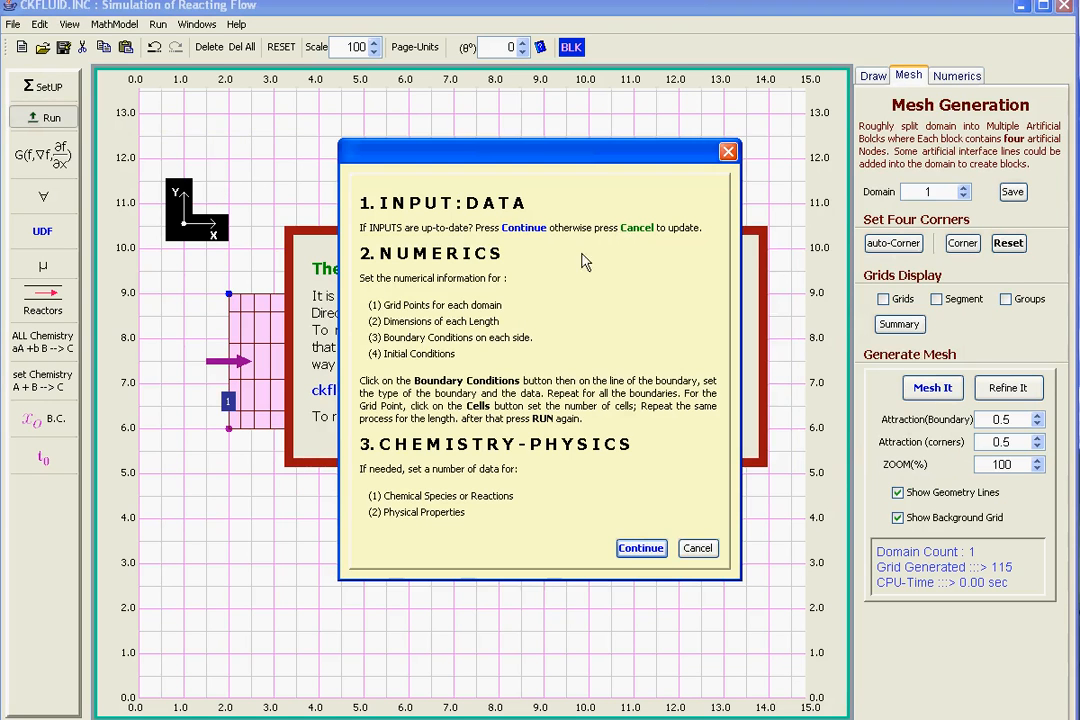
click(641, 548)
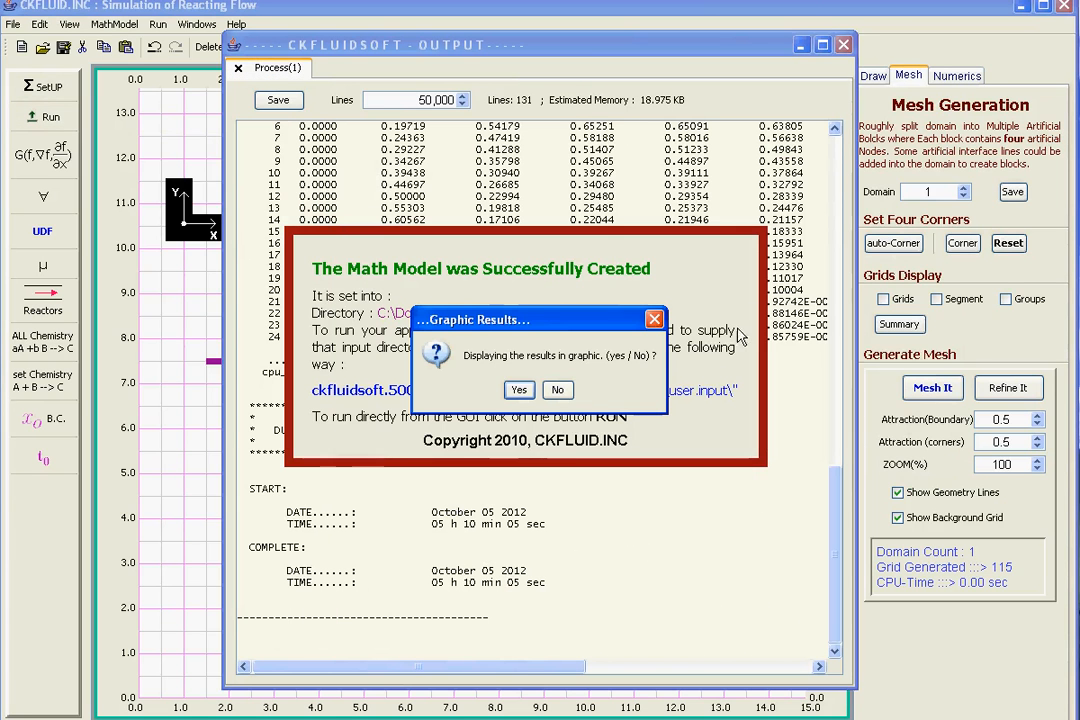
click(519, 392)
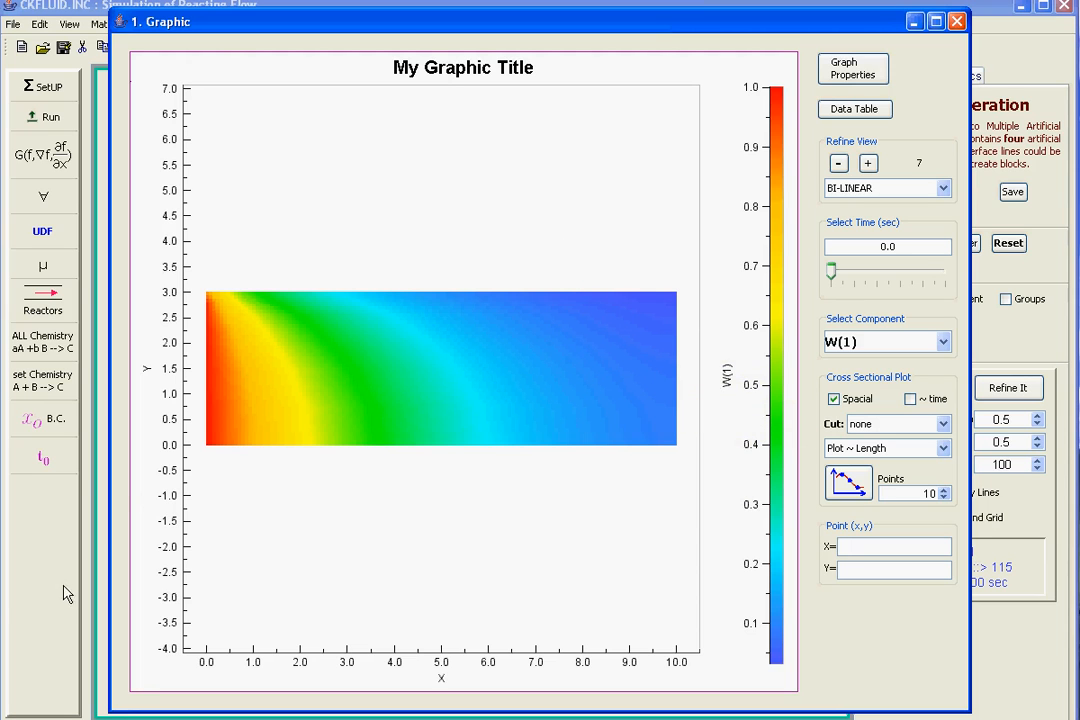
- Show the mesh, centers and corners on the W(1) contour plot through its graph properties
click(846, 74)
click(574, 277)
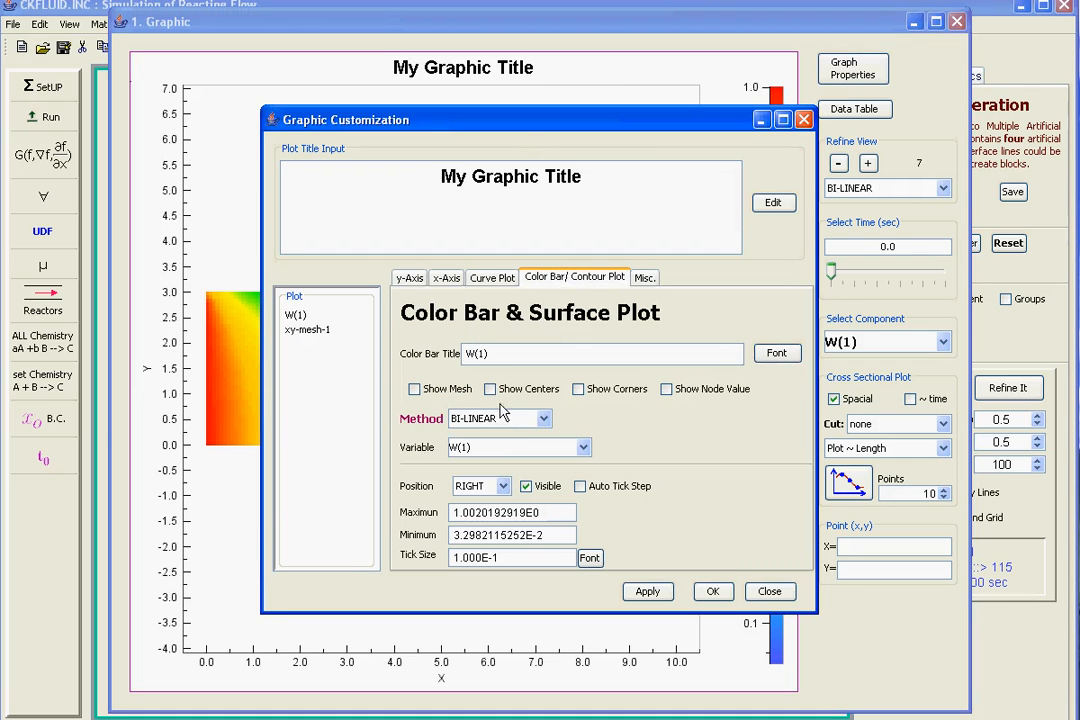
click(447, 388)
drag(530, 124, 614, 131)
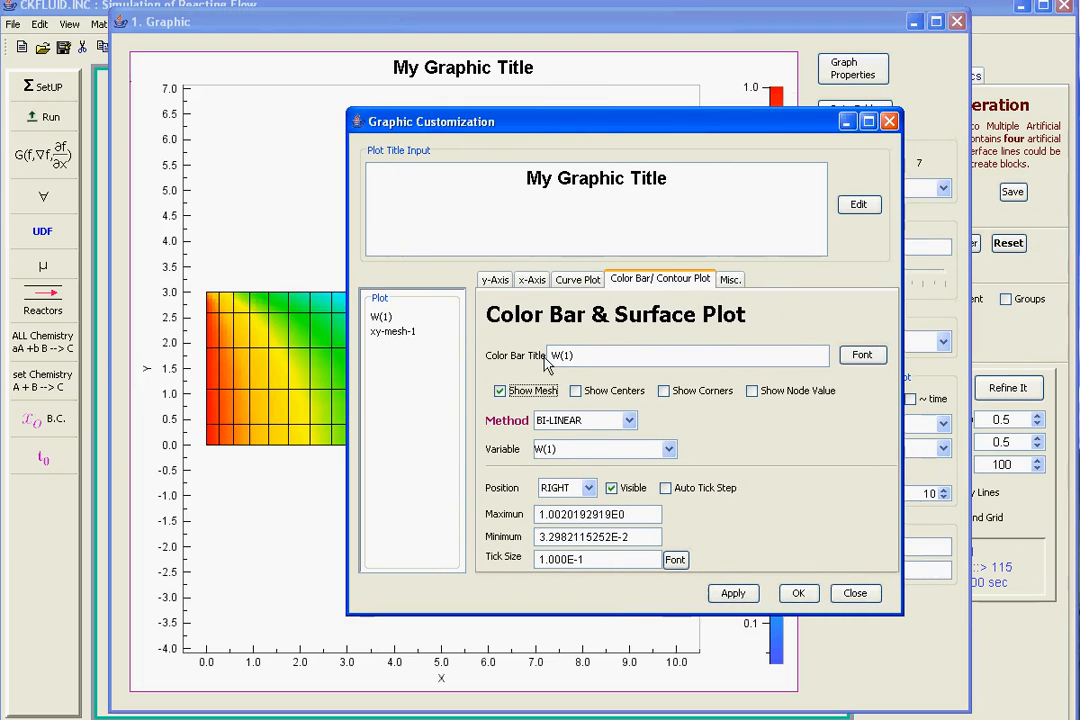
click(541, 394)
click(597, 392)
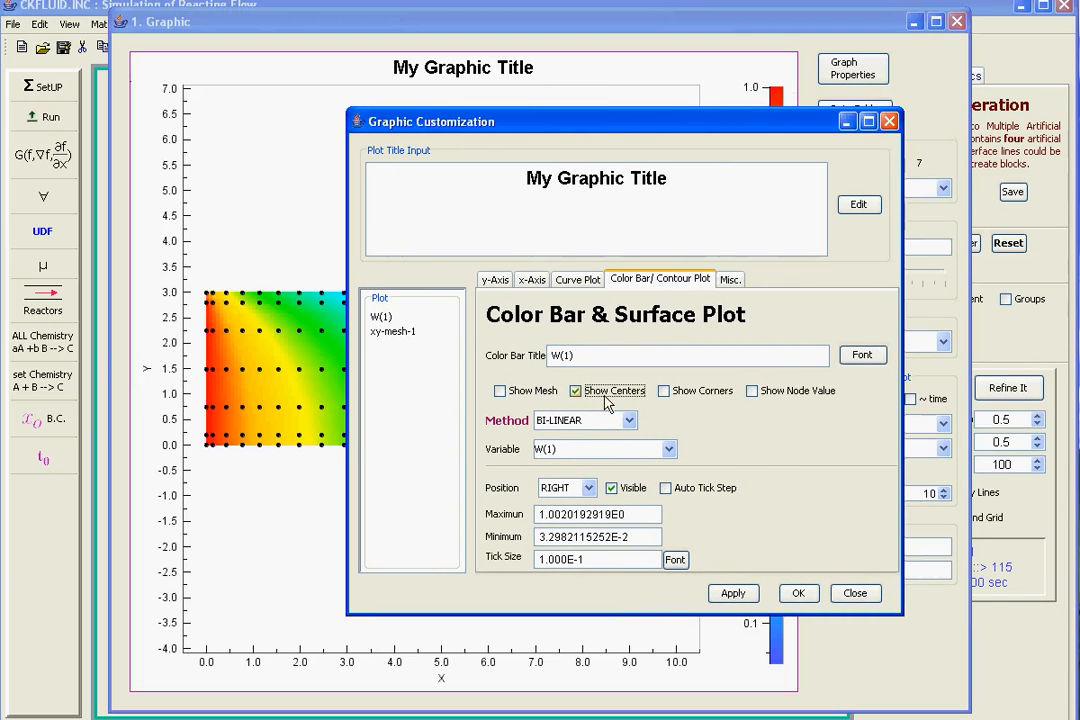
click(502, 392)
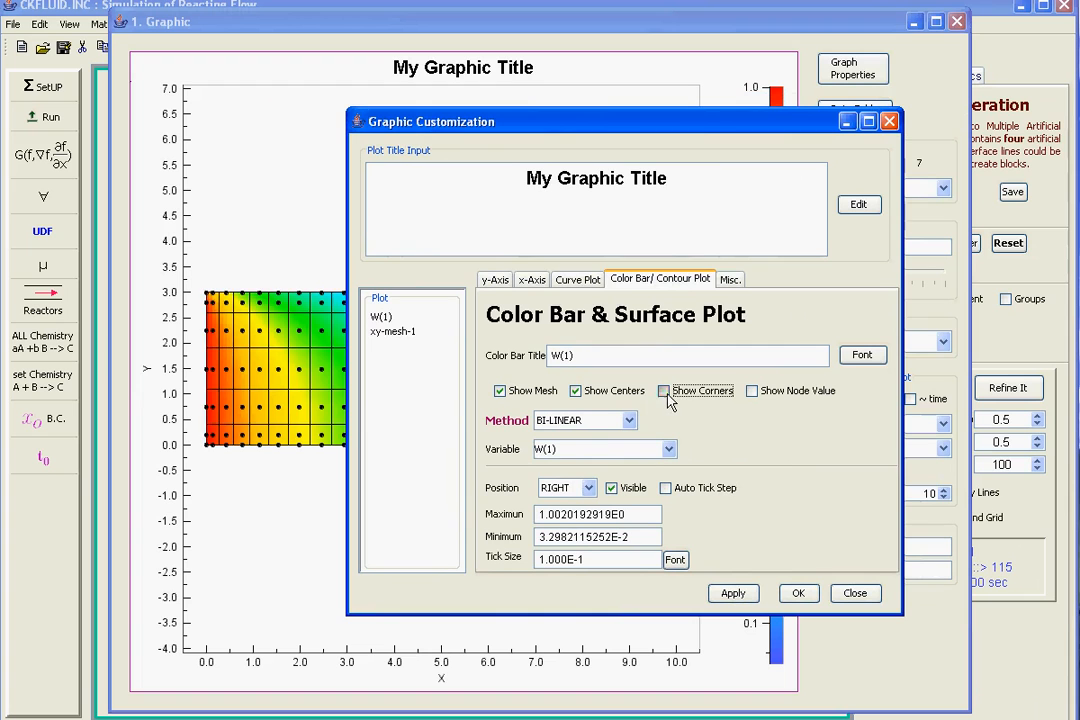
click(666, 392)
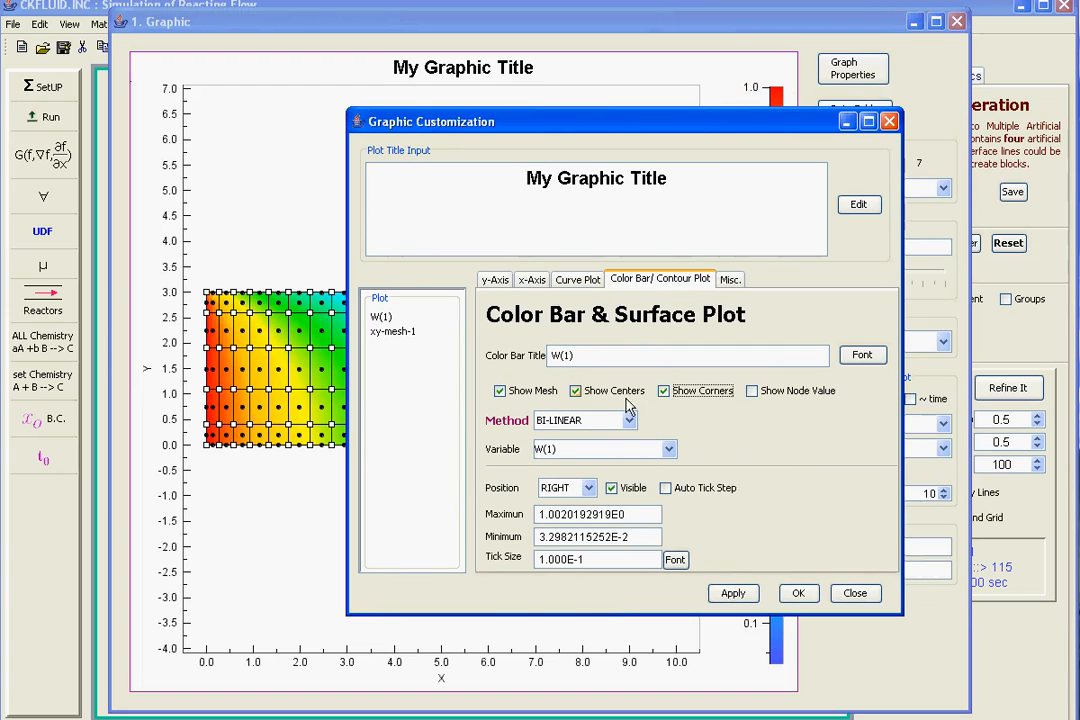
- Hide the corners, centers and mesh on the contour plot and accept the graph customization
click(670, 398)
click(595, 394)
click(538, 396)
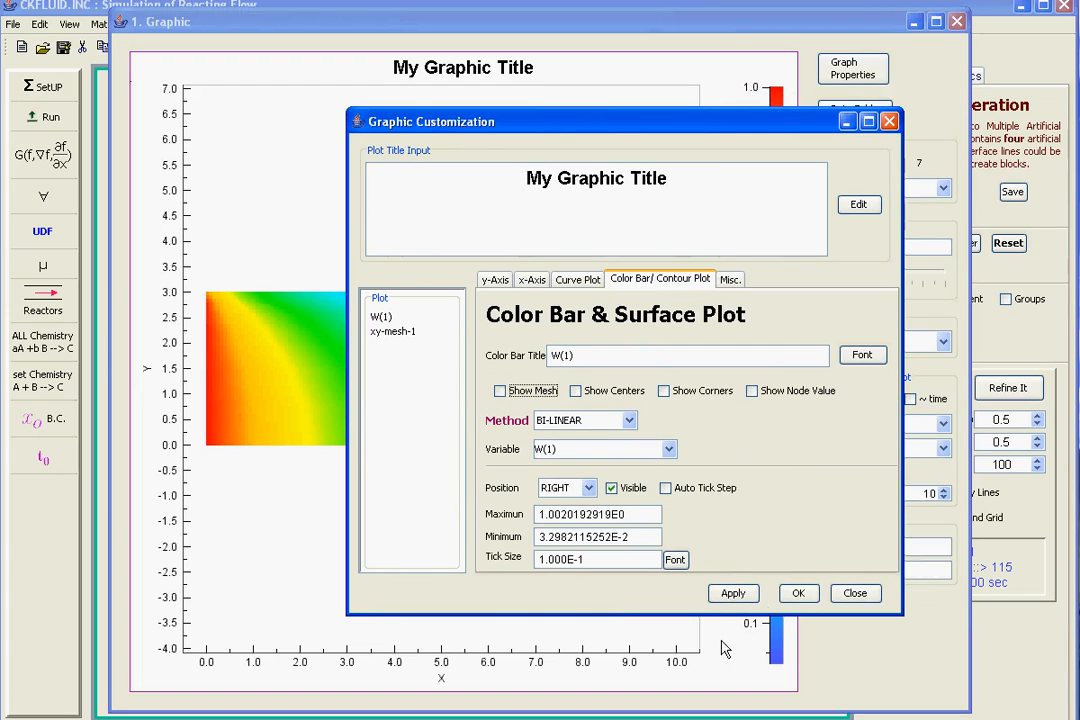
click(800, 597)
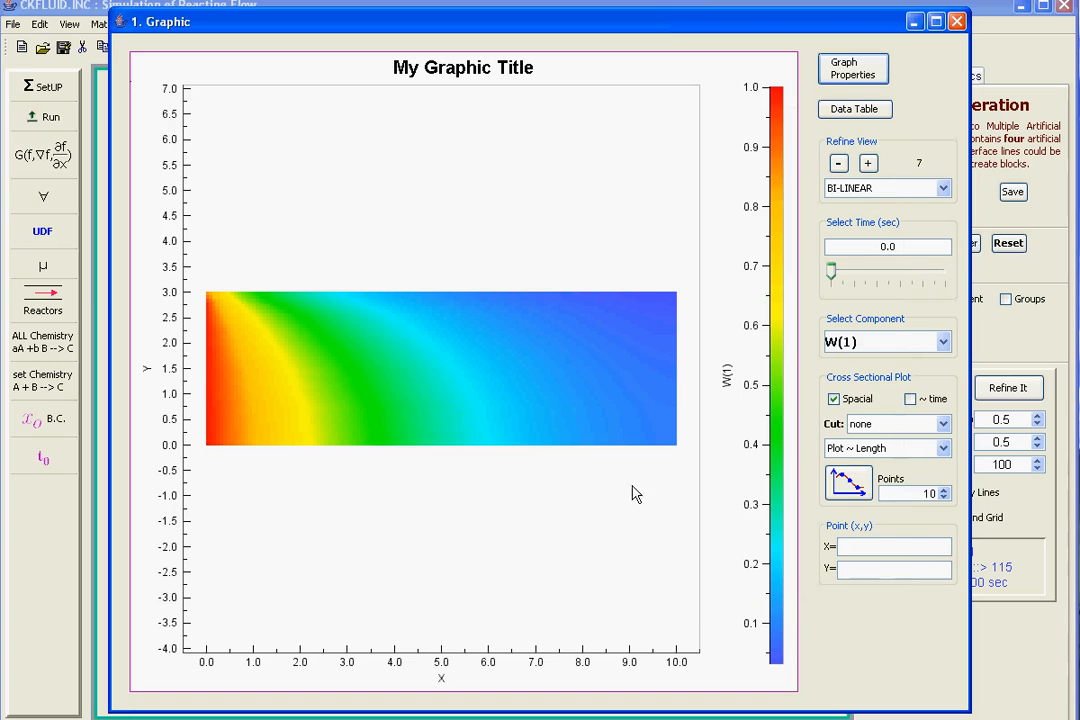
- Place a horizontal Line cut across the contour plot at about Y = 1.3, from about X = -0.29 to 10.2
click(873, 425)
click(866, 471)
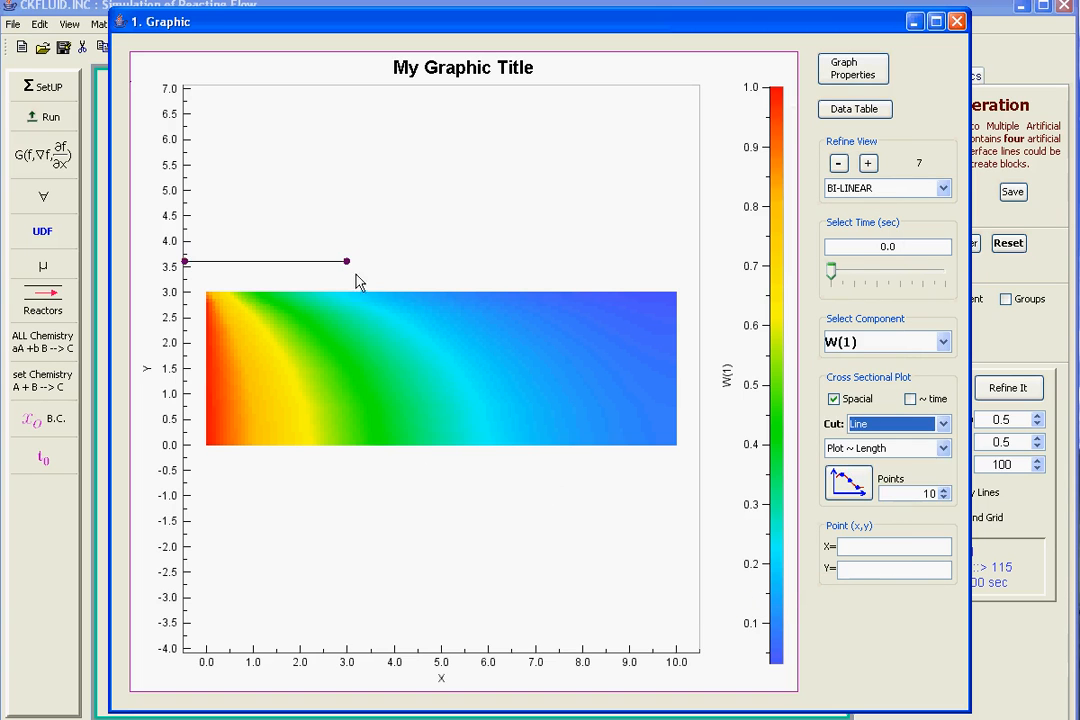
drag(322, 264, 686, 381)
click(687, 382)
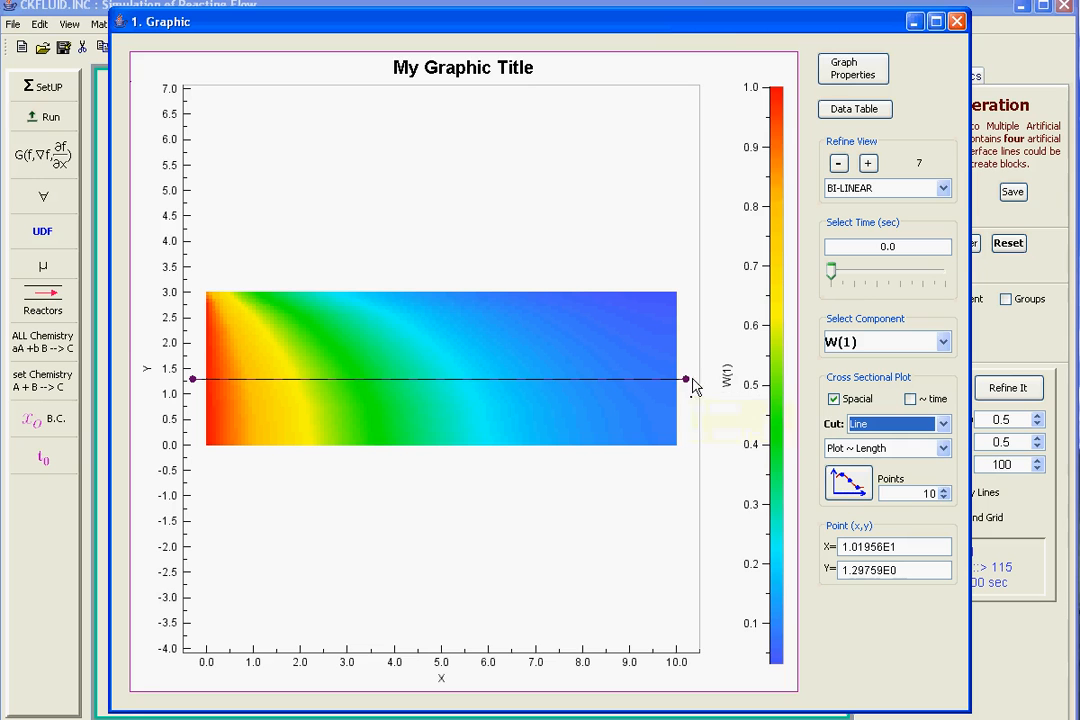
- Check the X and Y coordinates of both endpoints of the cut line
drag(689, 385, 195, 383)
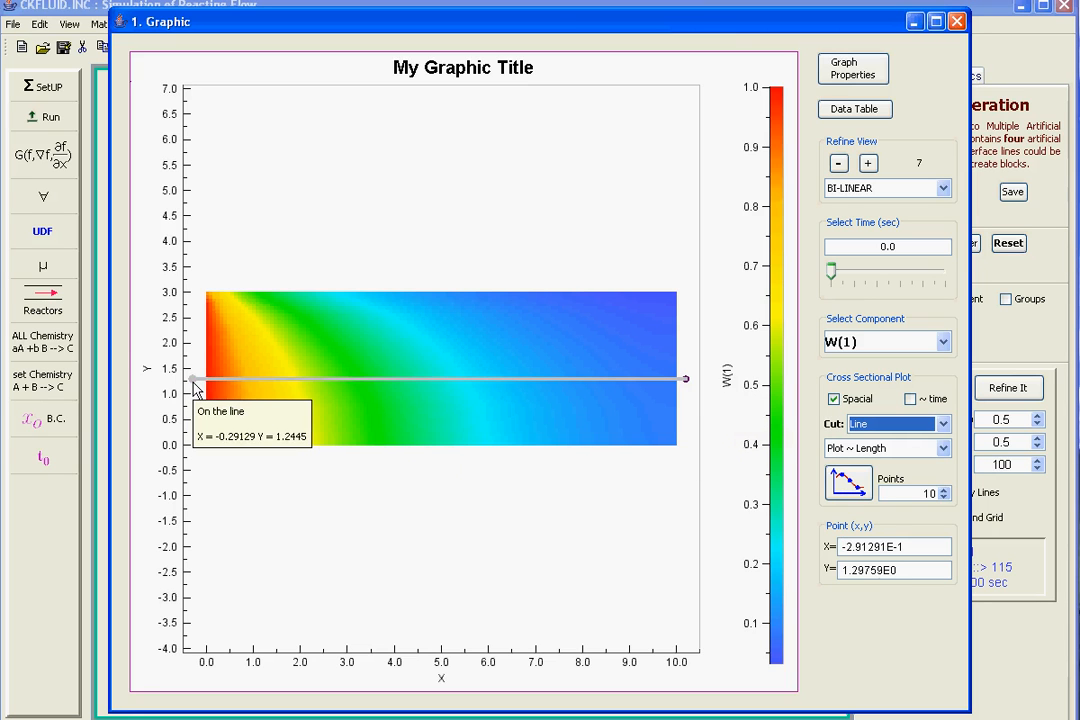
drag(234, 386, 690, 381)
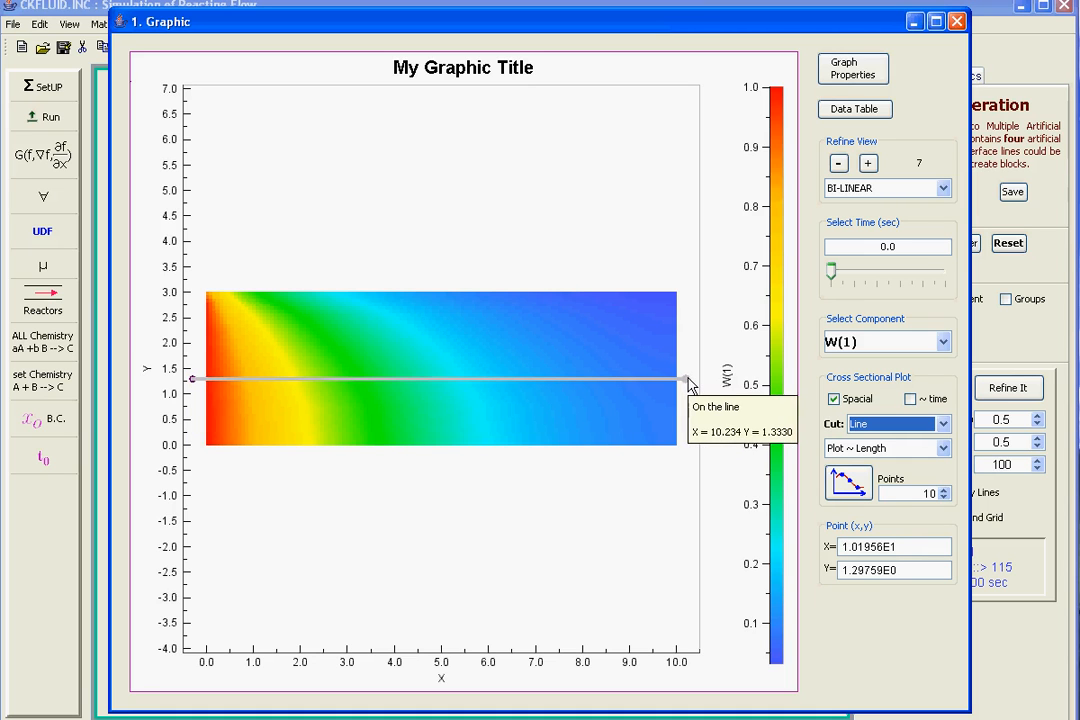
click(913, 570)
double_click(913, 570)
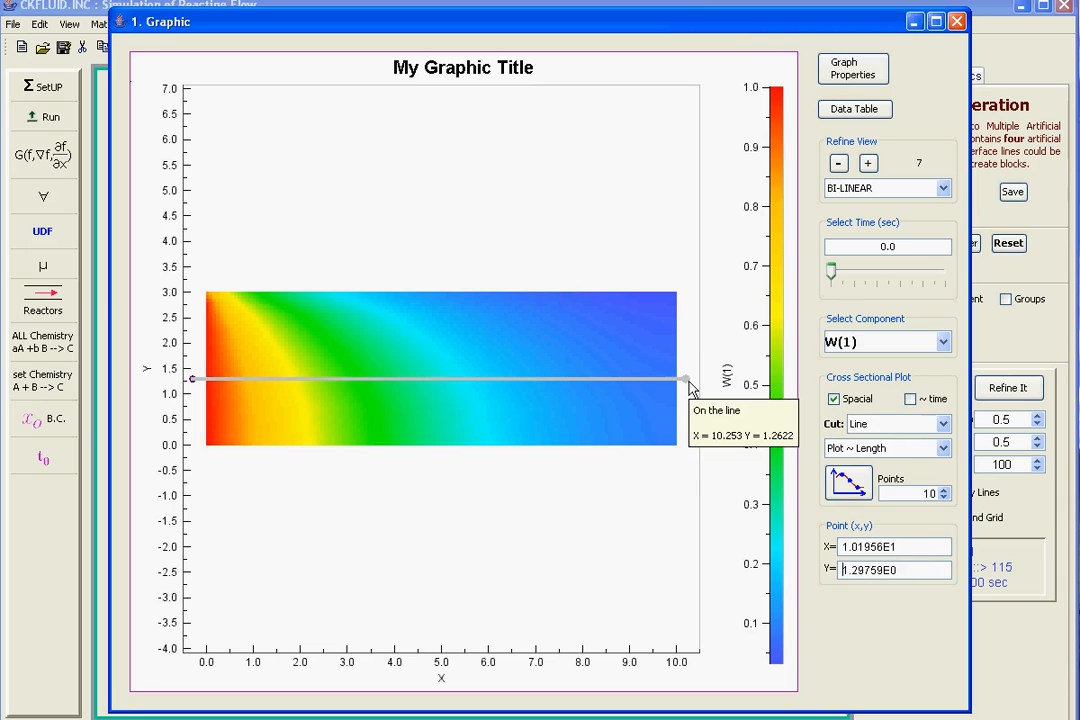
drag(907, 572, 846, 566)
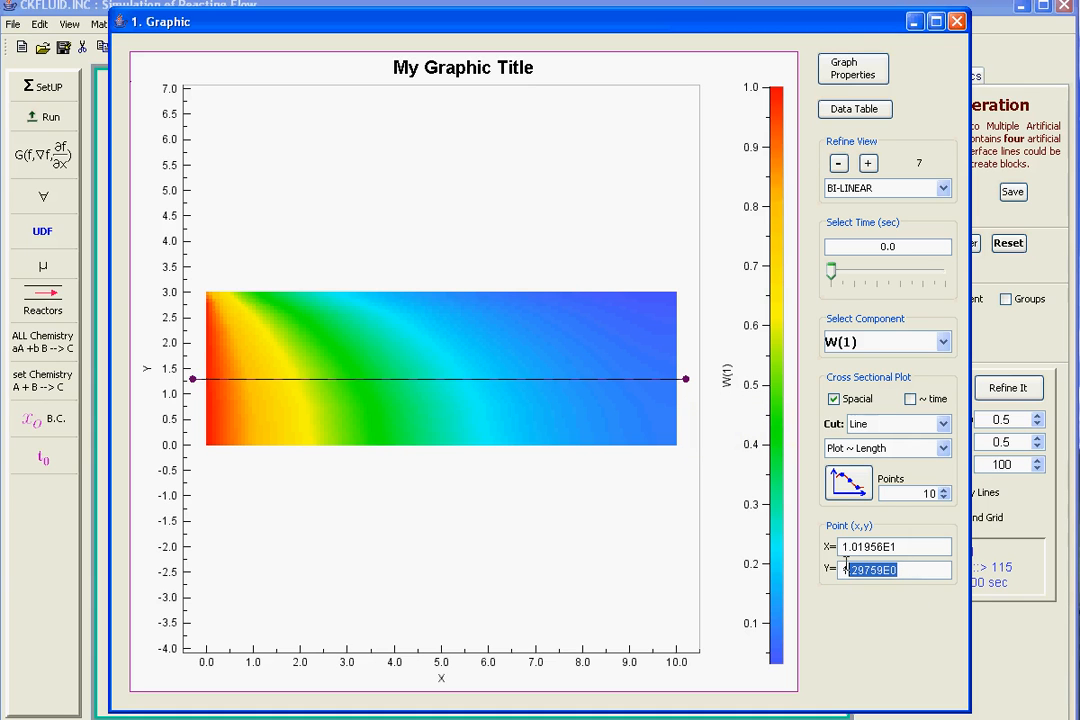
key(End)
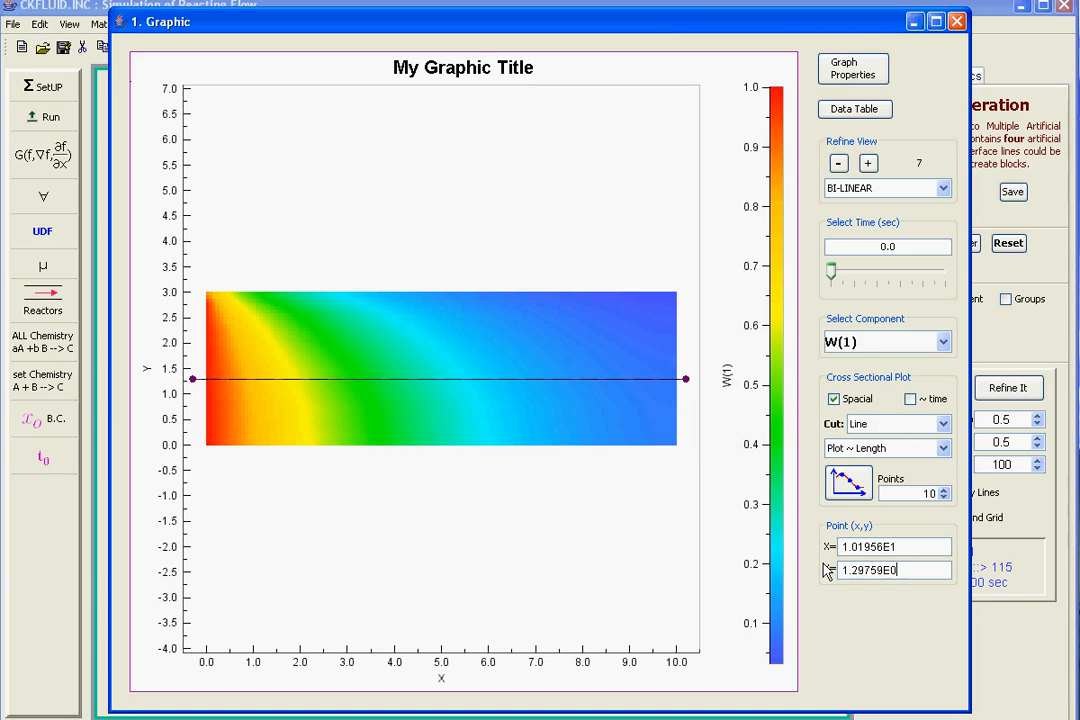
click(198, 382)
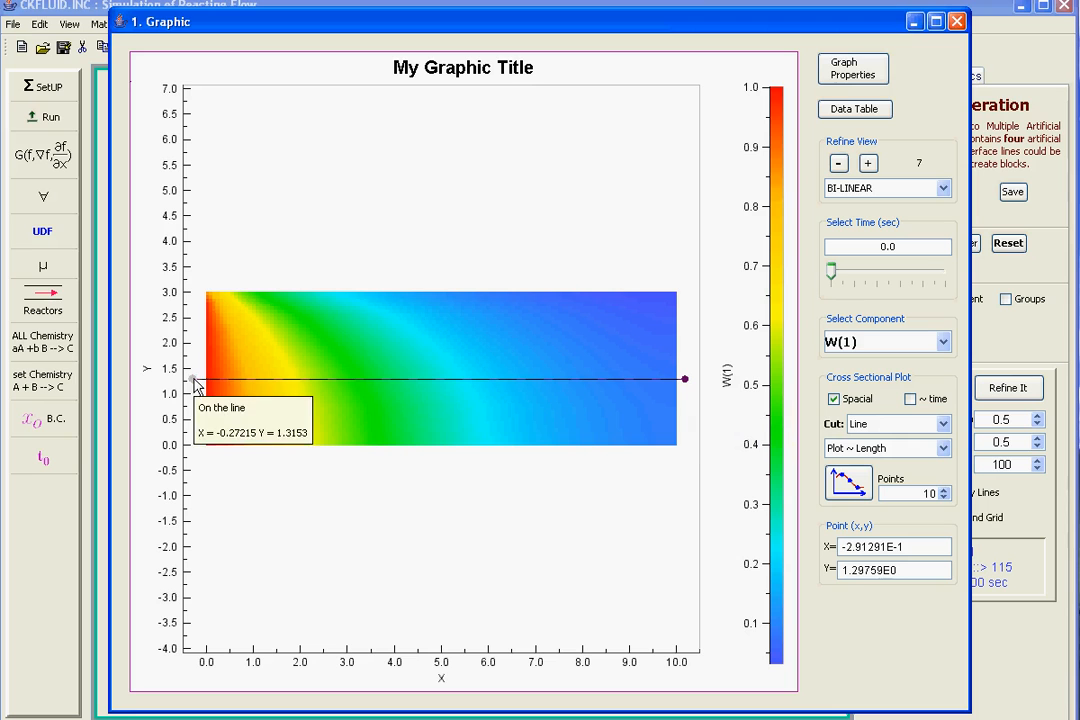
shift+click(886, 568)
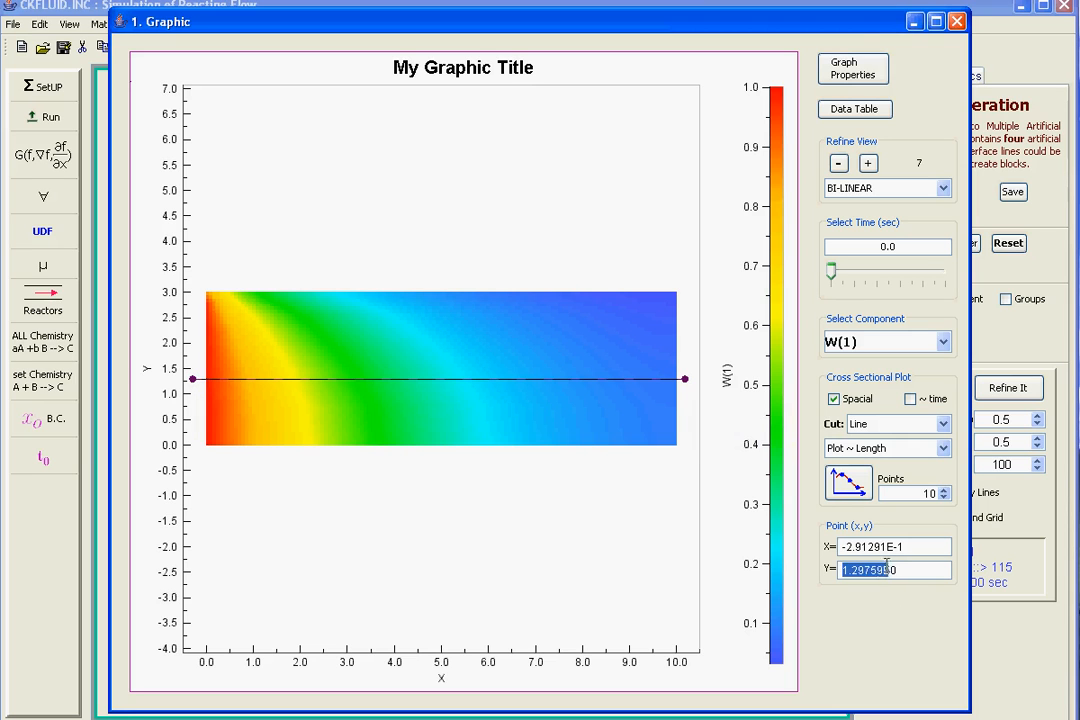
click(925, 566)
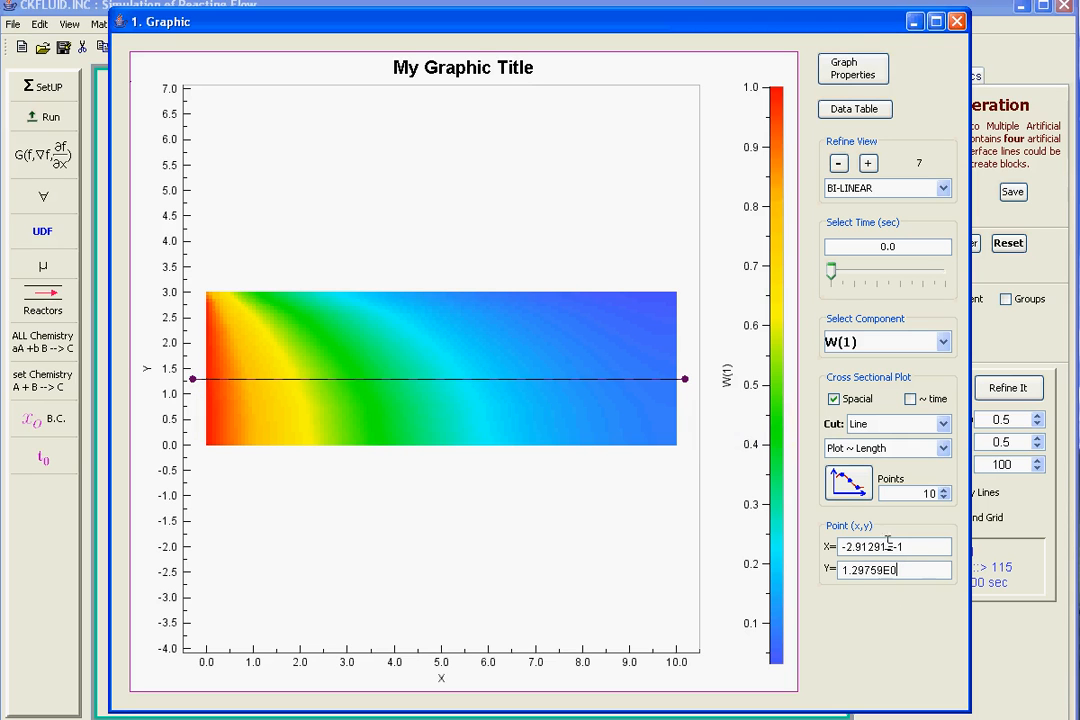
mouse_move(535, 373)
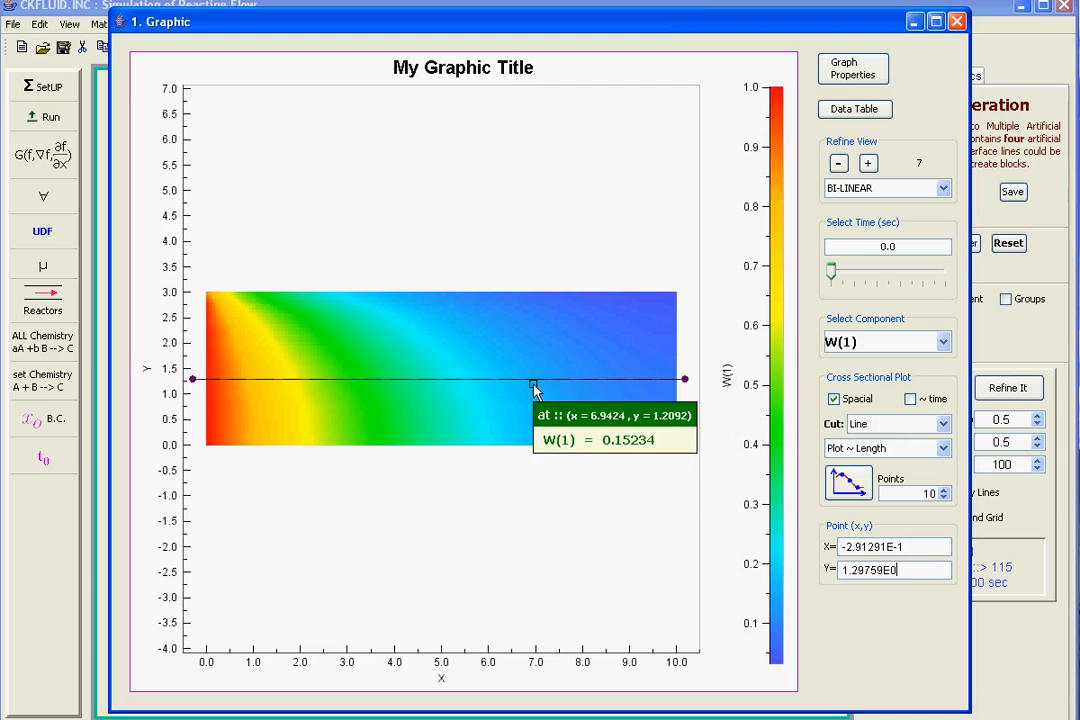
click(685, 379)
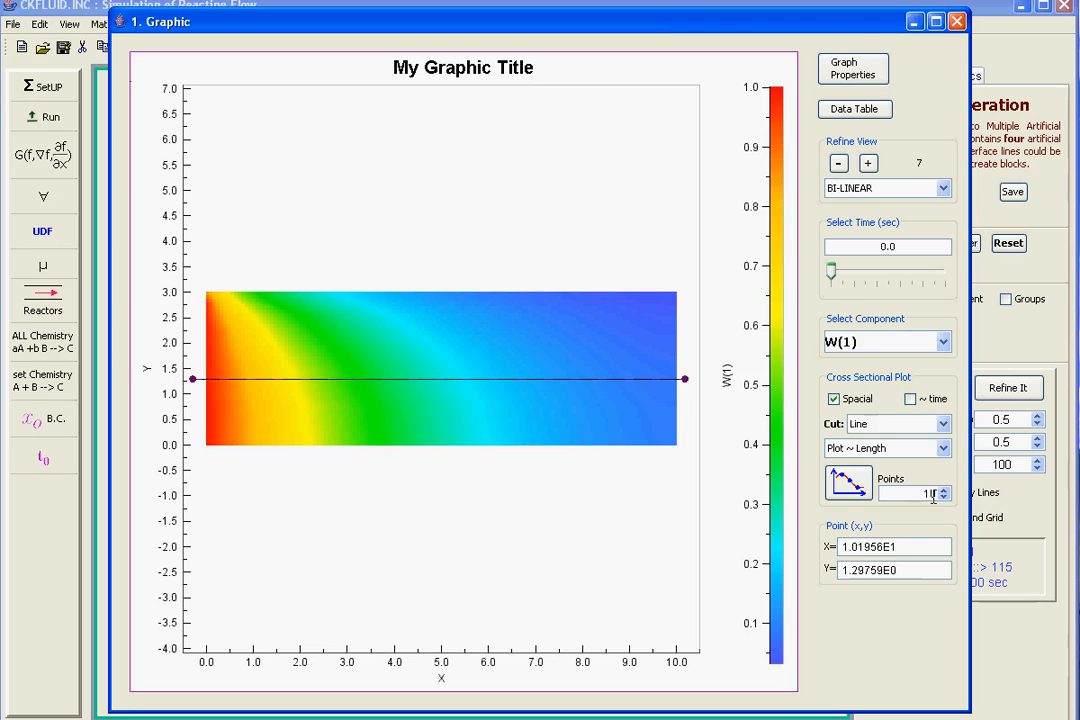
- Plot the W(1) profile along the cut line, examine the curve and minimize both graphic windows
click(849, 484)
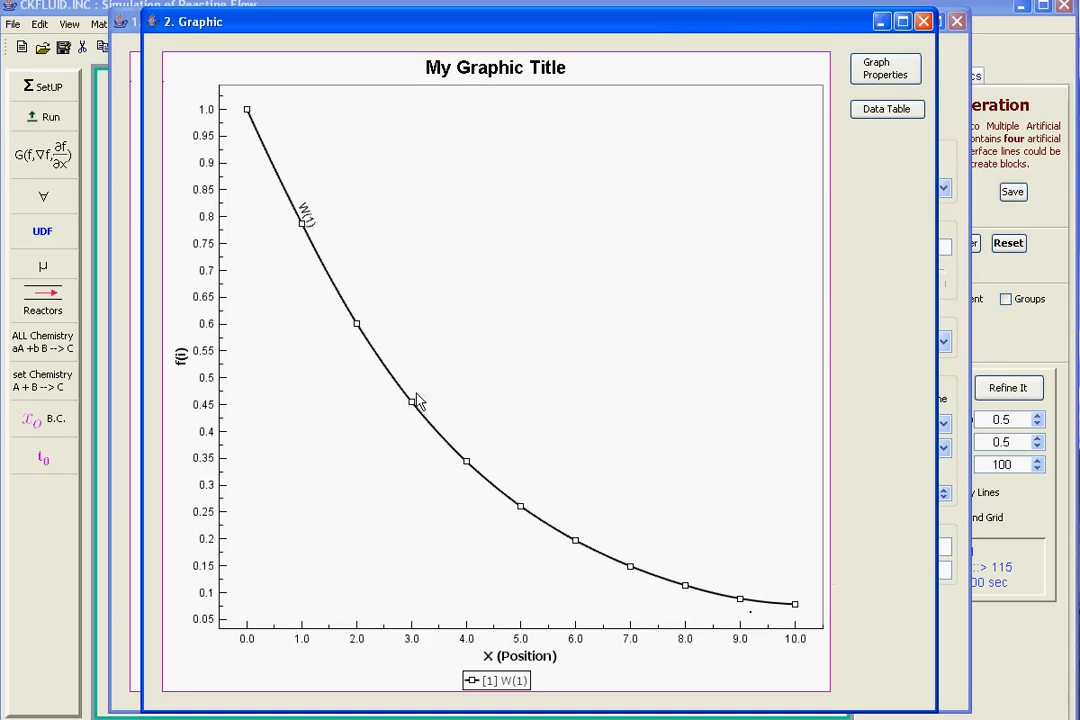
mouse_move(262, 145)
click(881, 21)
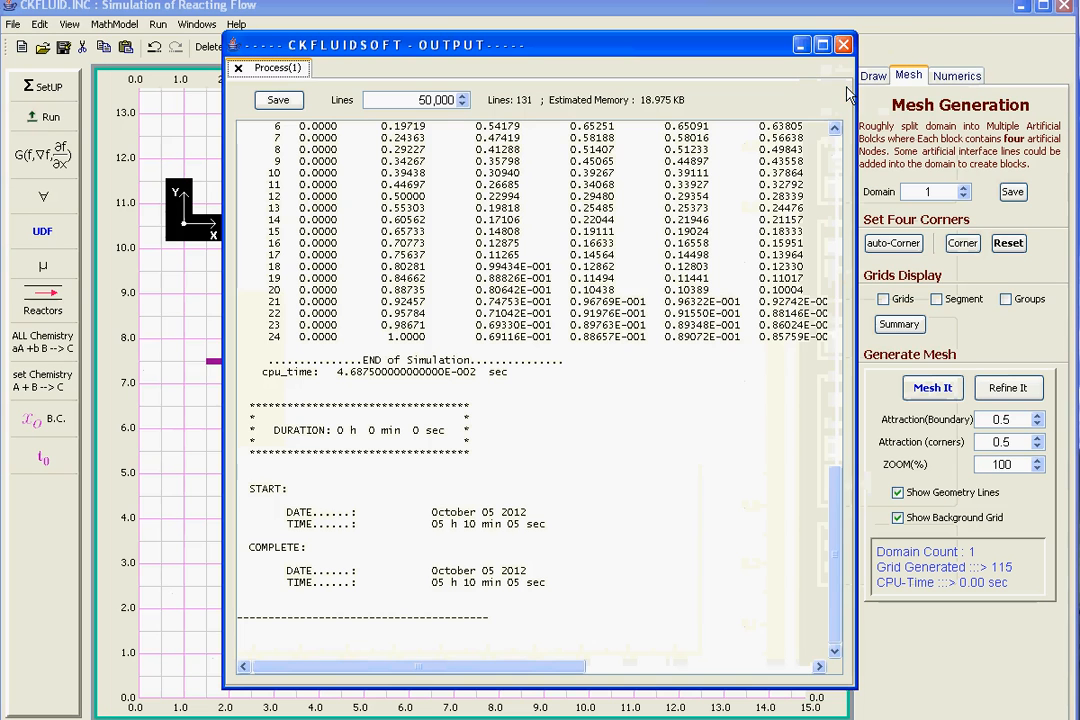
click(913, 21)
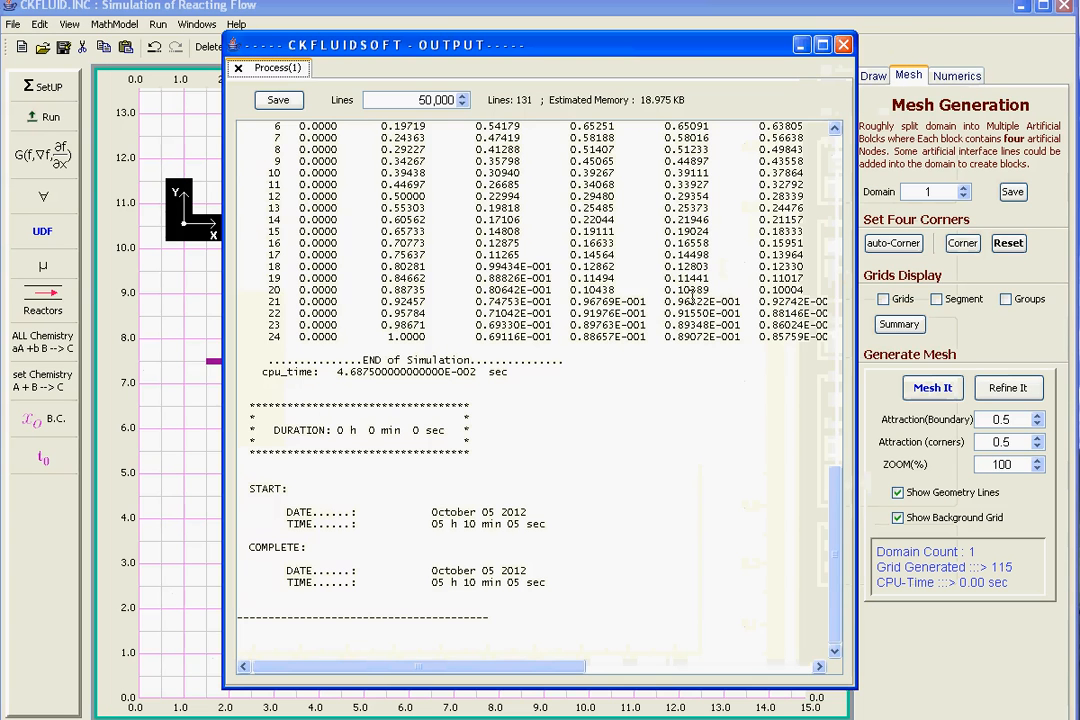